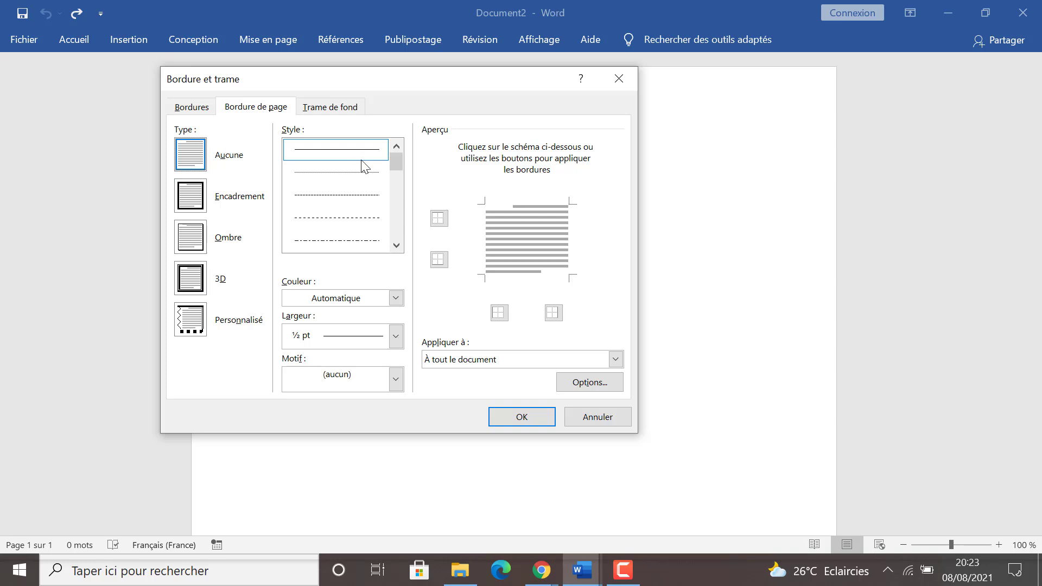
Add a ½ pt single solid line page border on all four sides of the page
{"action": "left_click", "coordinate": [333, 153]}
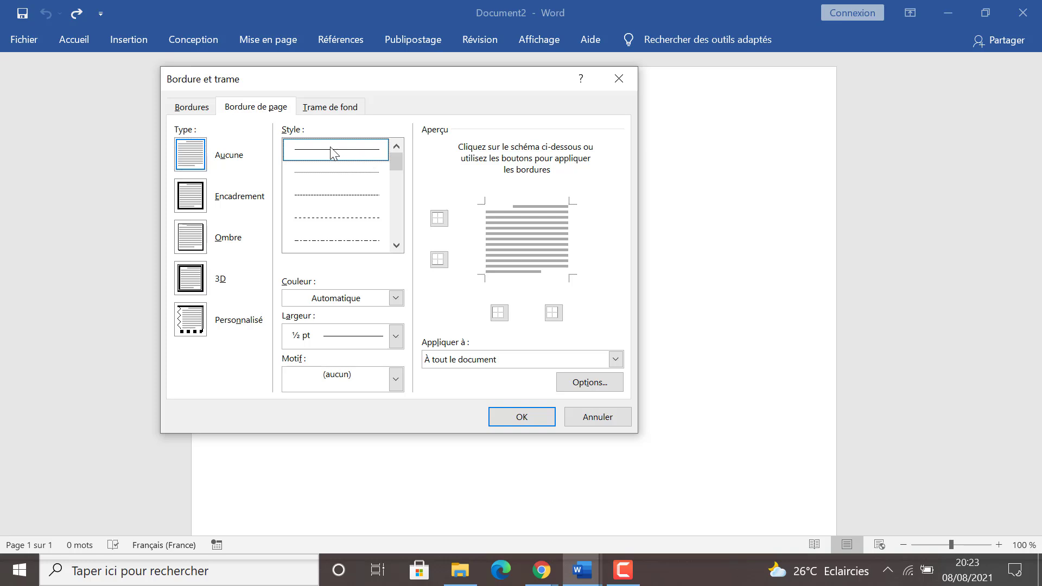
{"action": "left_click", "coordinate": [439, 219]}
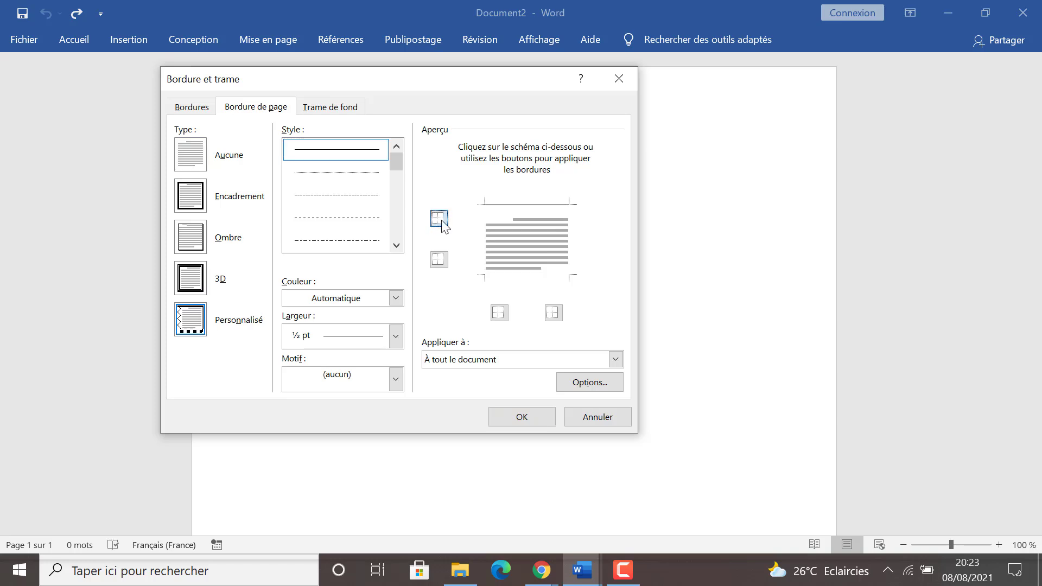
{"action": "left_click", "coordinate": [439, 260]}
{"action": "left_click", "coordinate": [498, 319]}
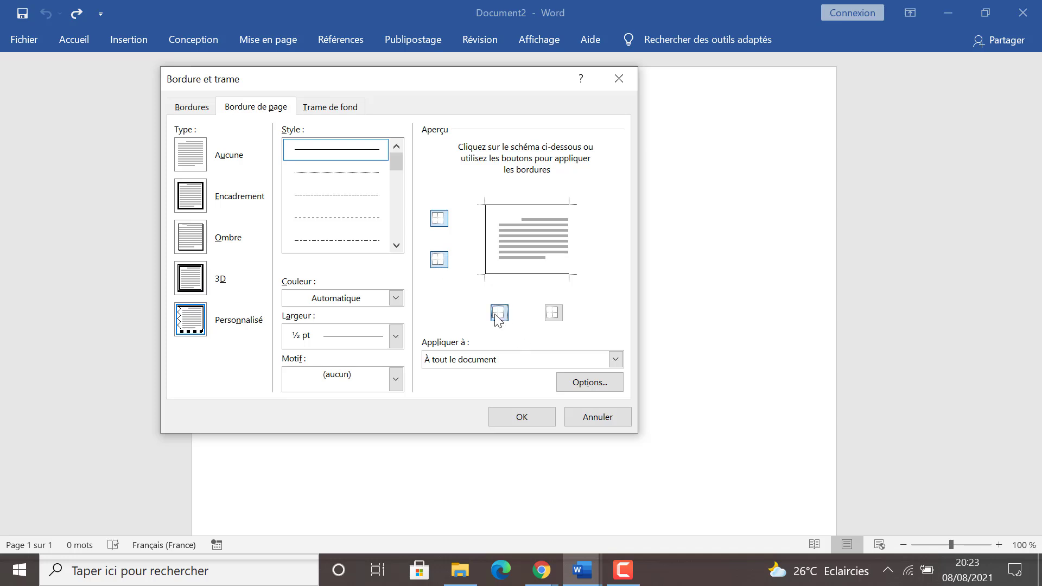
{"action": "left_click", "coordinate": [554, 321]}
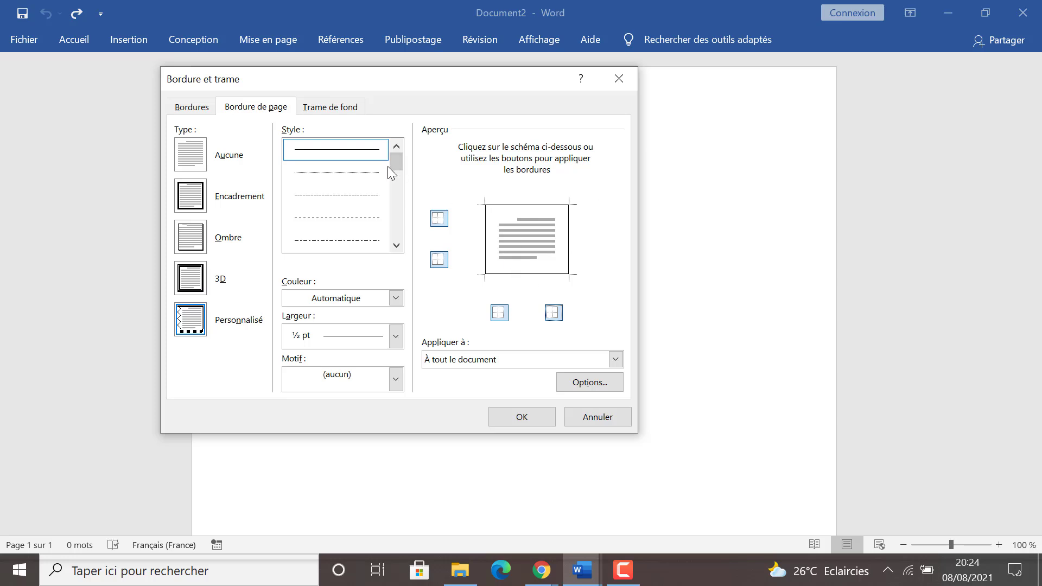
Choose the double line just below the dash-dot-dot pattern as the page border style
{"action": "left_click_drag", "start_coordinate": [399, 164], "coordinate": [399, 171]}
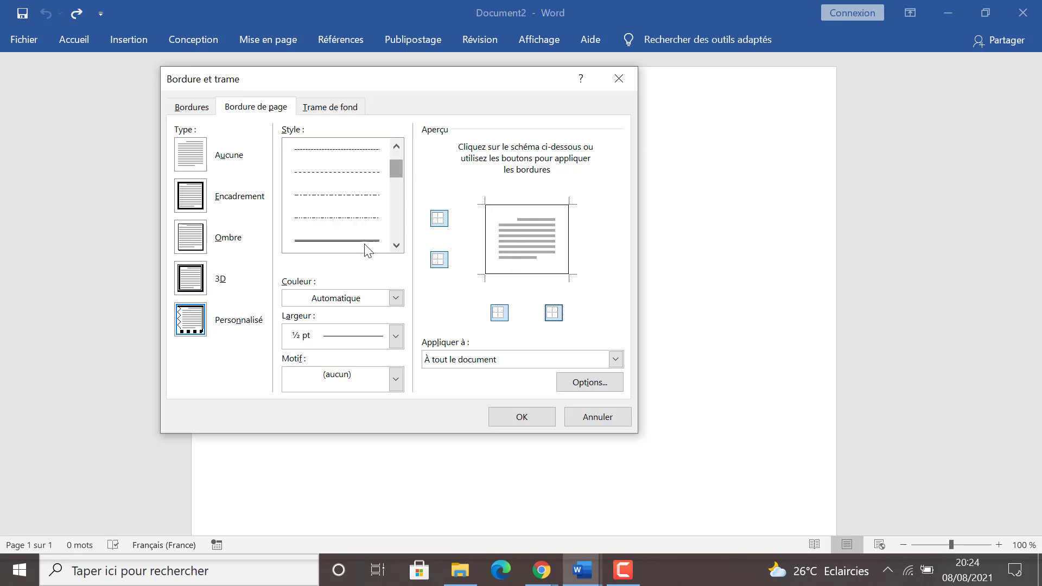
{"action": "left_click", "coordinate": [364, 156]}
{"action": "left_click", "coordinate": [363, 157]}
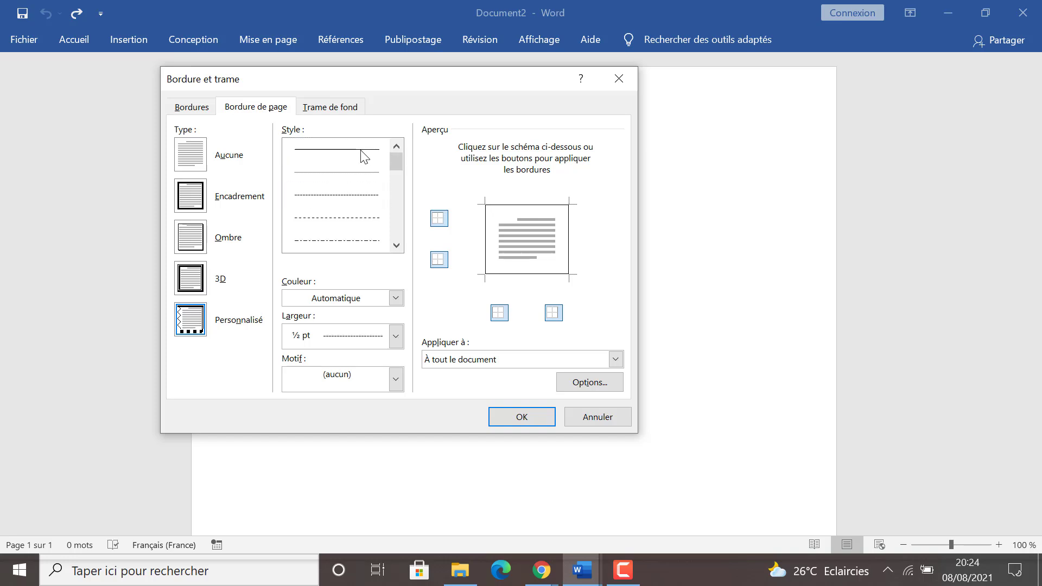
{"action": "left_click_drag", "start_coordinate": [396, 165], "coordinate": [396, 175]}
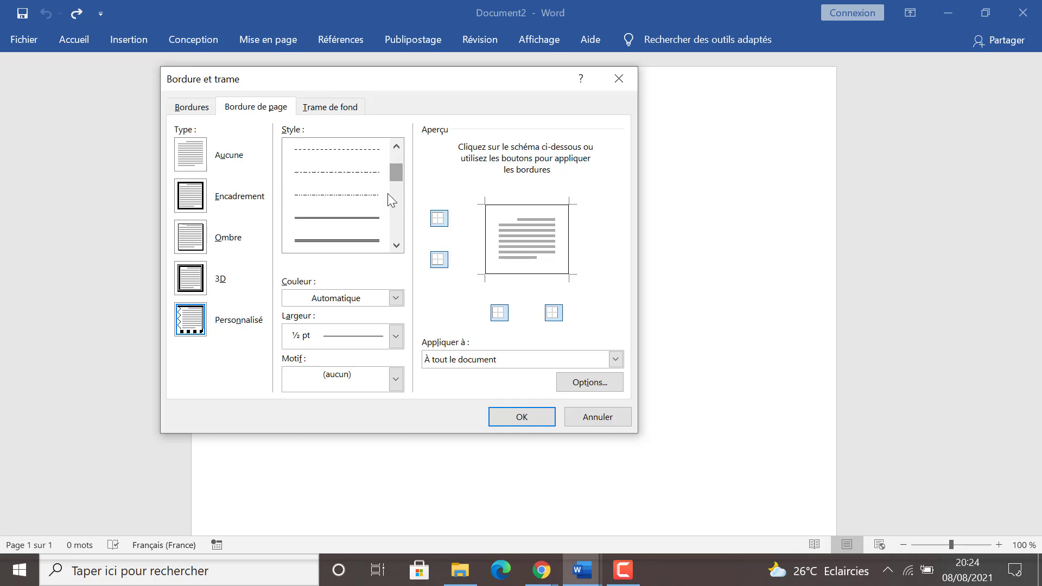
{"action": "left_click", "coordinate": [363, 219]}
{"action": "scroll", "coordinate": [363, 222], "scroll_direction": "up", "scroll_amount": 1}
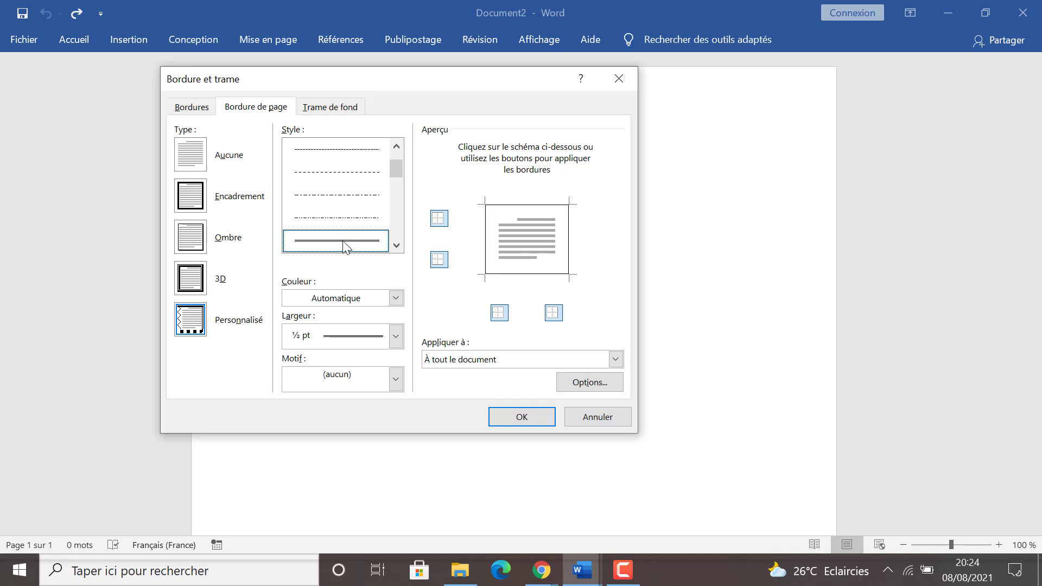
Reapply the chosen double line to all four sides of the page border and confirm it for the whole document
{"action": "left_click", "coordinate": [439, 218]}
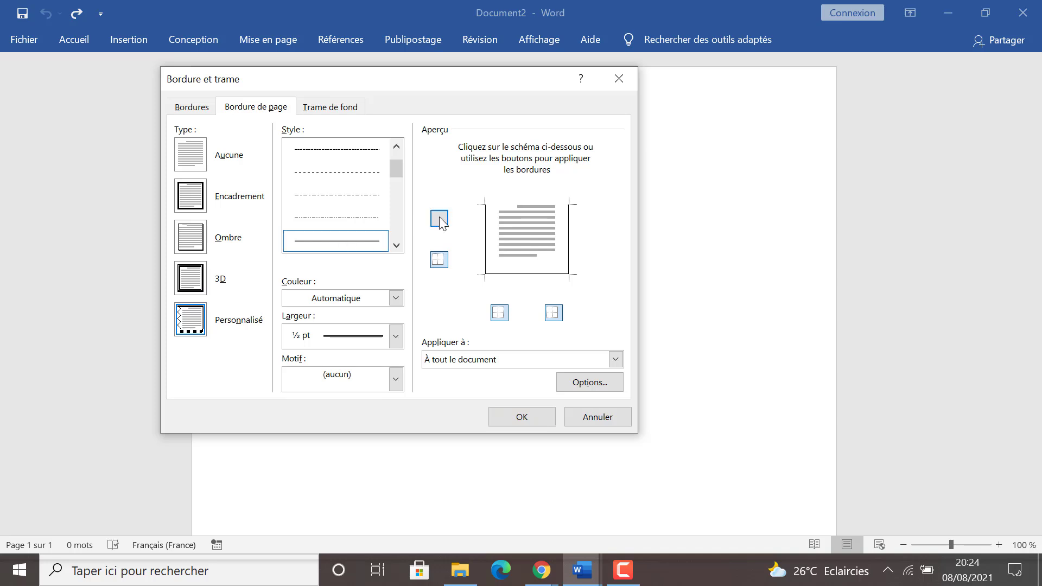
{"action": "left_click", "coordinate": [439, 218]}
{"action": "left_click", "coordinate": [440, 254]}
{"action": "left_click", "coordinate": [440, 254]}
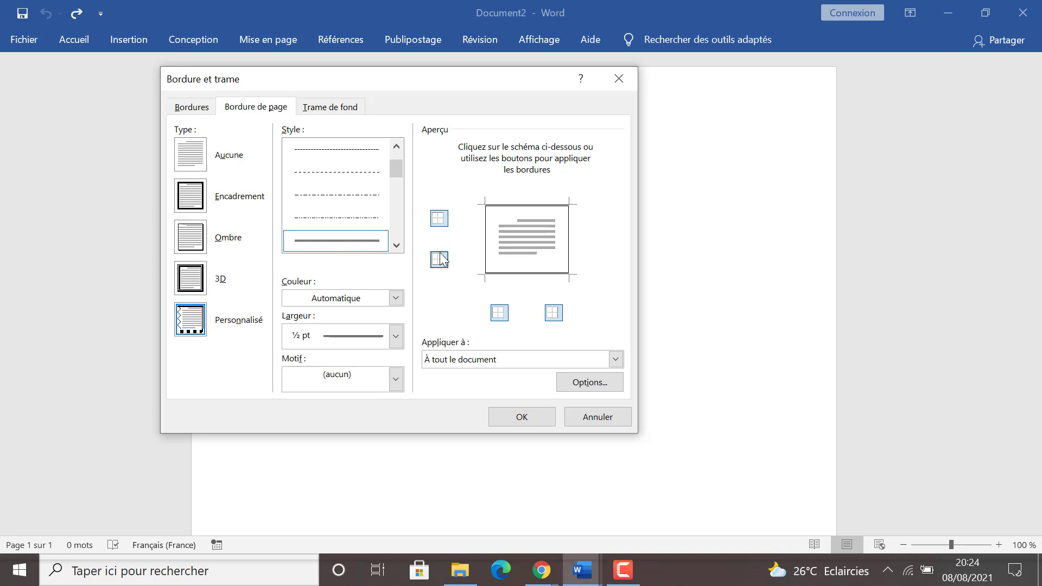
{"action": "left_click", "coordinate": [500, 313]}
{"action": "left_click", "coordinate": [500, 313]}
{"action": "left_click", "coordinate": [553, 314]}
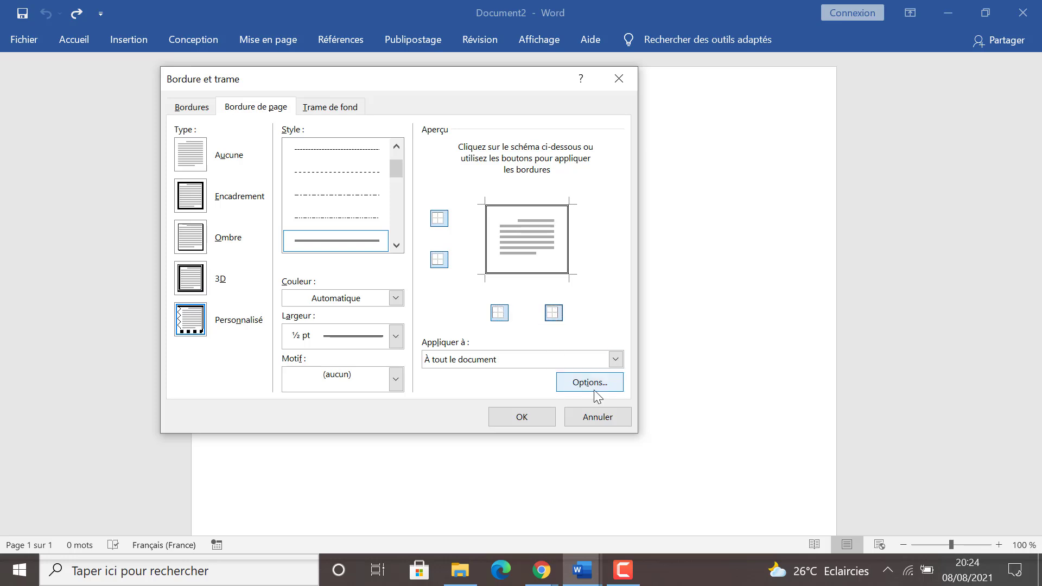
{"action": "left_click", "coordinate": [505, 422]}
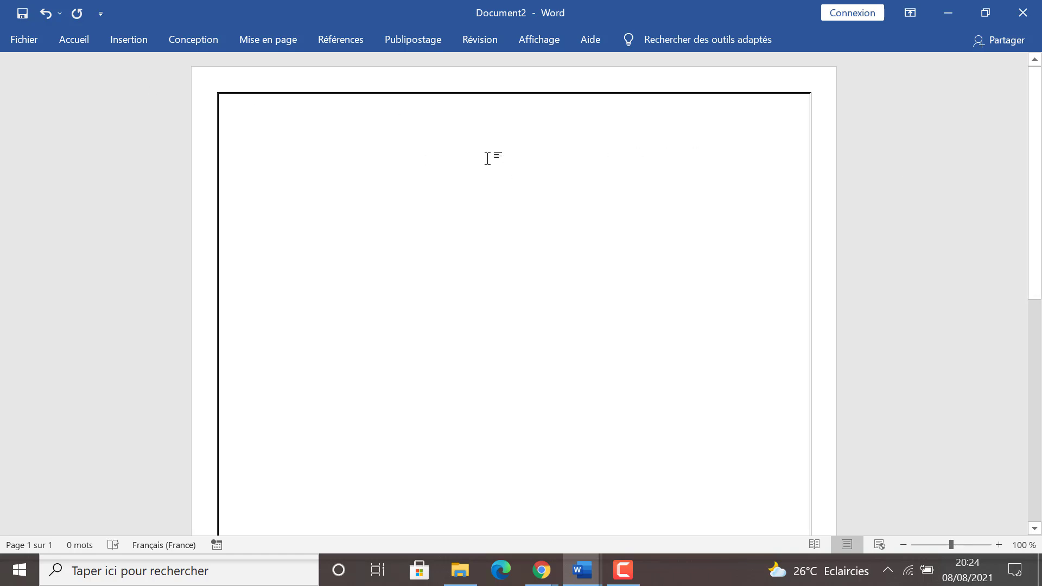
{"action": "left_click", "coordinate": [131, 35]}
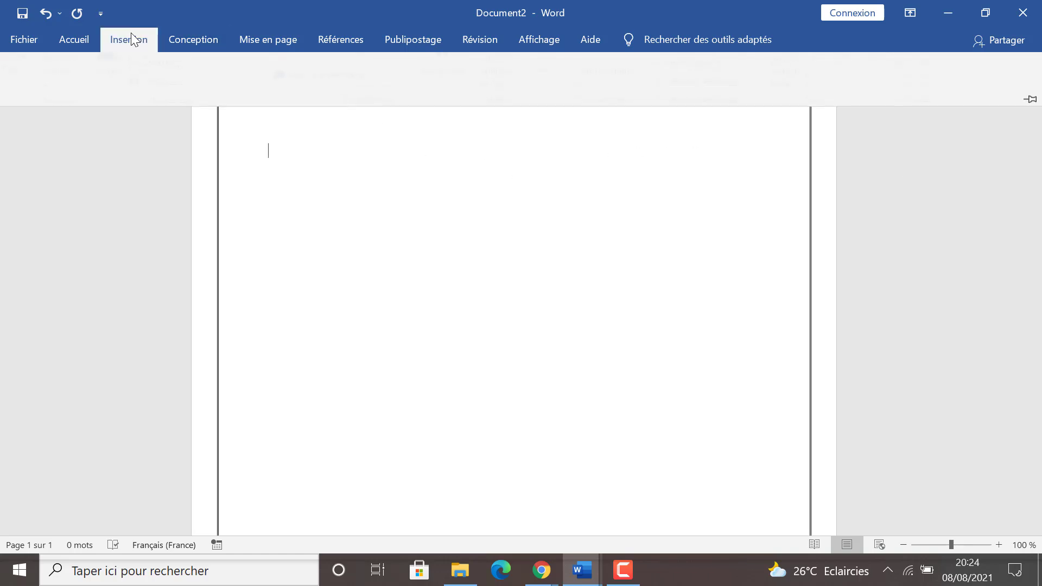
{"action": "left_click", "coordinate": [428, 223]}
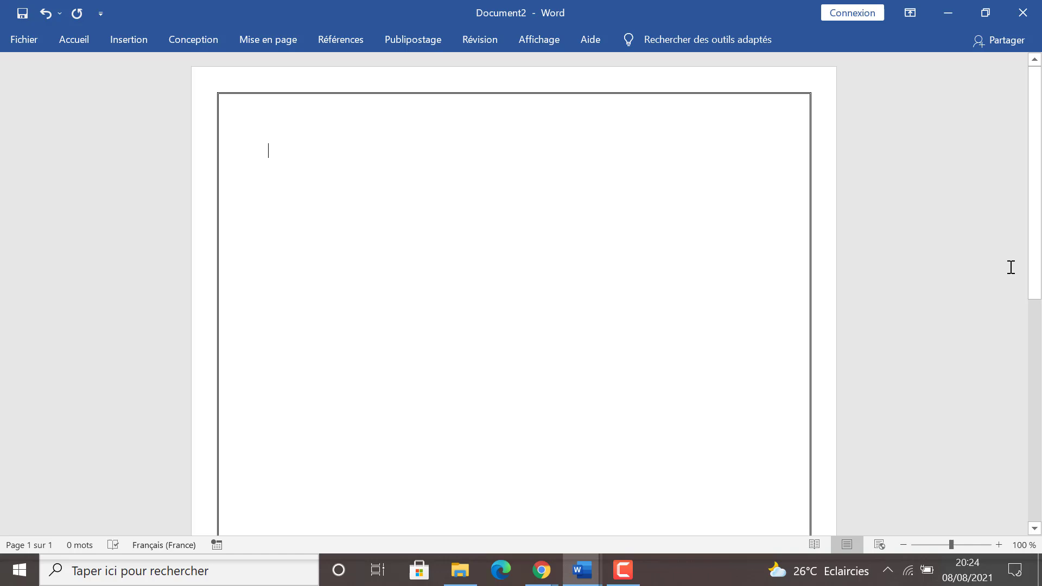
{"action": "double_click", "coordinate": [503, 111]}
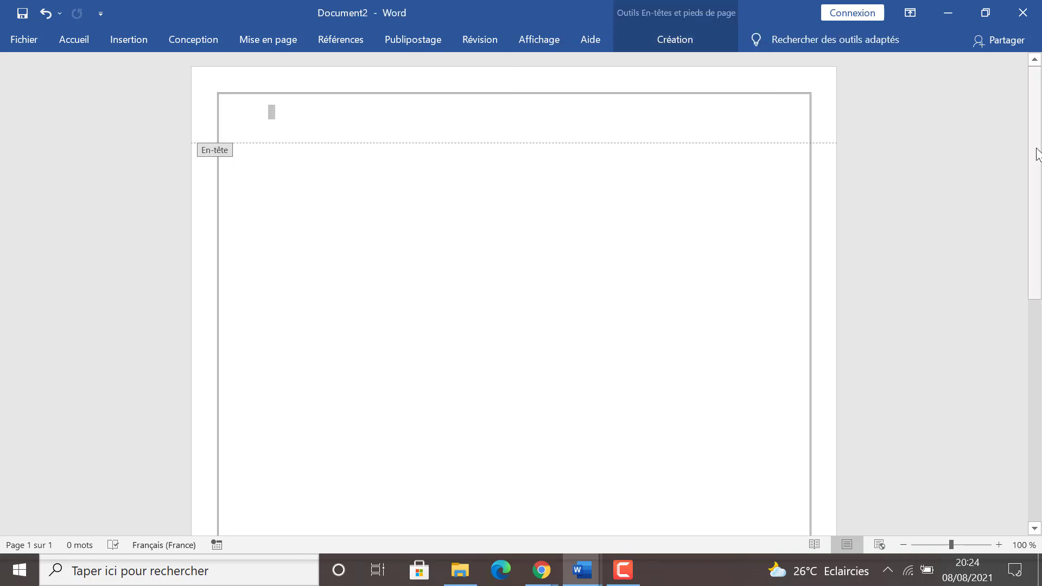
{"action": "scroll", "coordinate": [922, 326], "scroll_direction": "down", "scroll_amount": 8}
{"action": "double_click", "coordinate": [402, 467]}
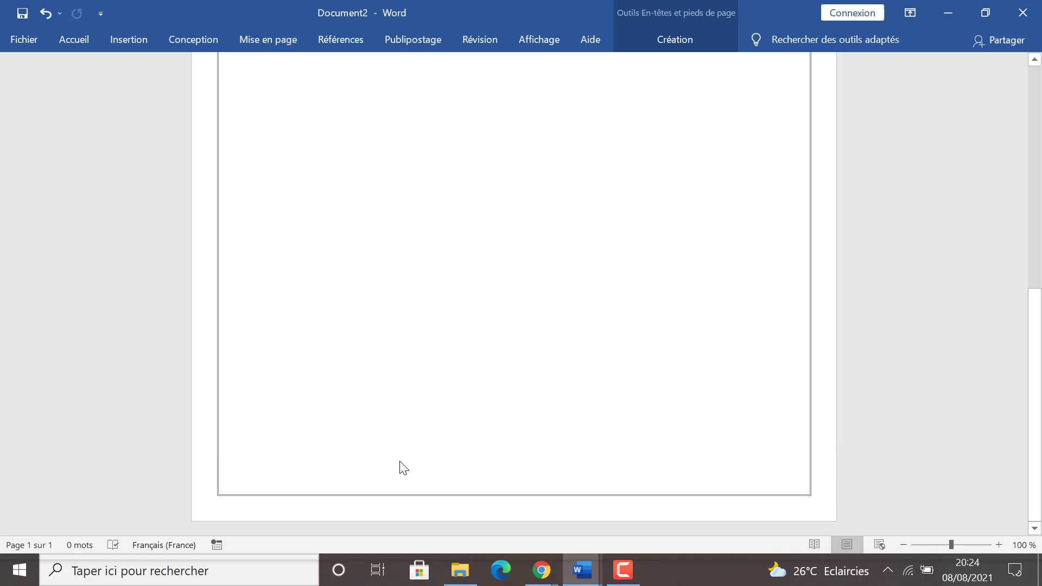
{"action": "left_click_drag", "start_coordinate": [1037, 280], "coordinate": [1035, 247]}
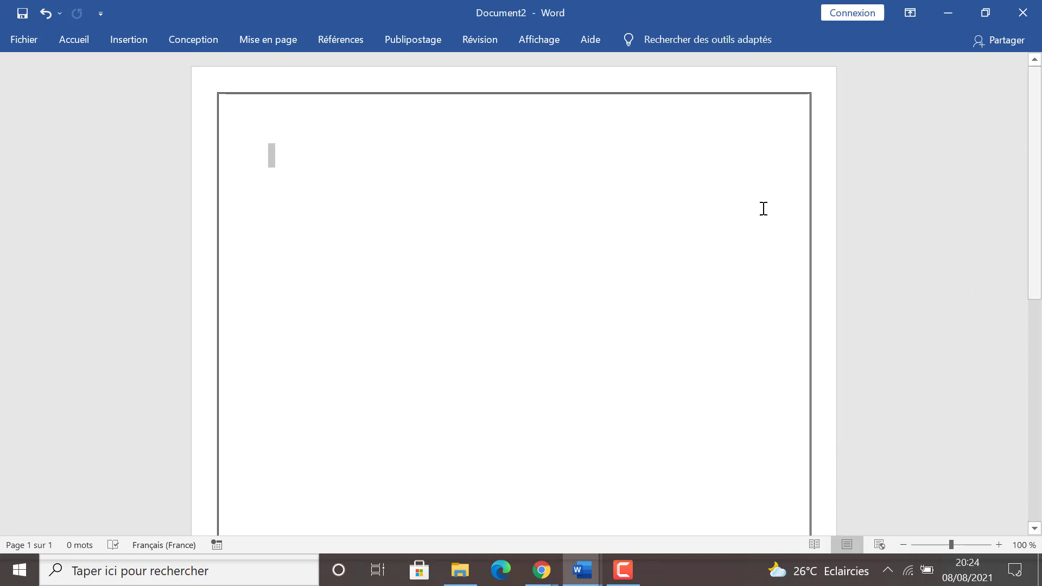
{"action": "left_click", "coordinate": [414, 216]}
Insert the built-in Austin header into the document
{"action": "left_click", "coordinate": [122, 37]}
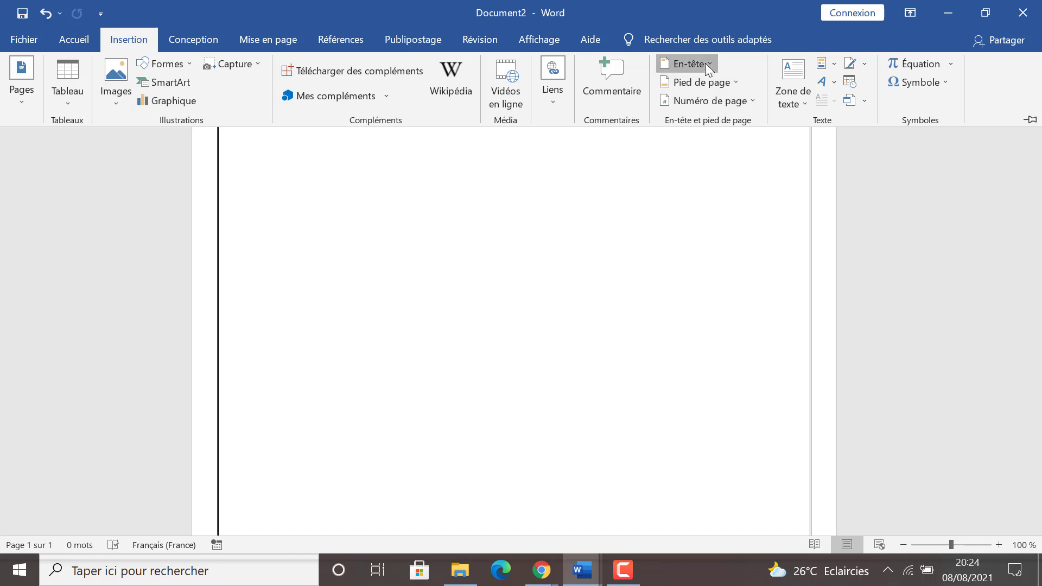
{"action": "left_click", "coordinate": [705, 63]}
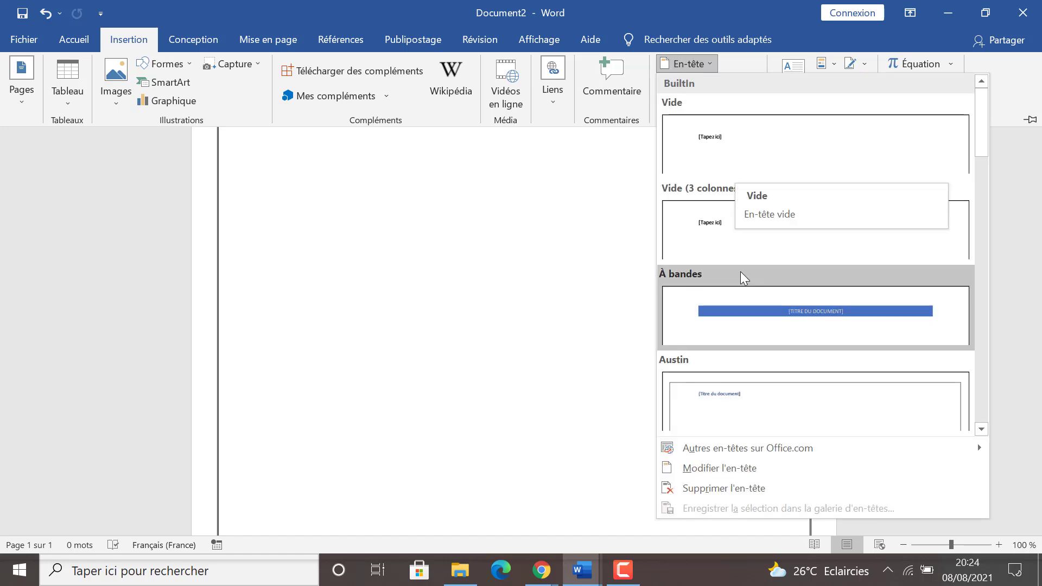
{"action": "left_click", "coordinate": [749, 406]}
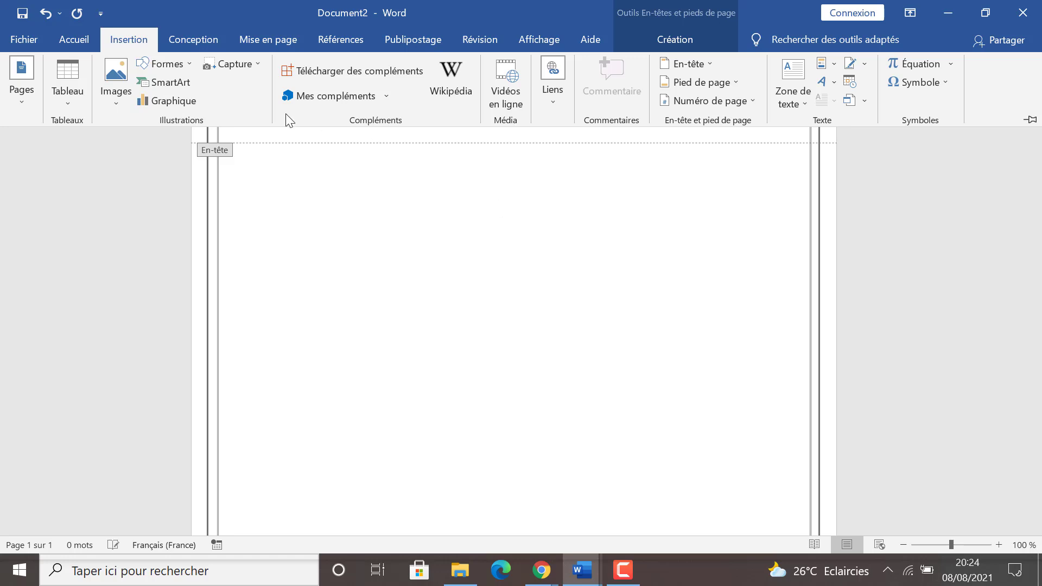
{"action": "left_click", "coordinate": [627, 260]}
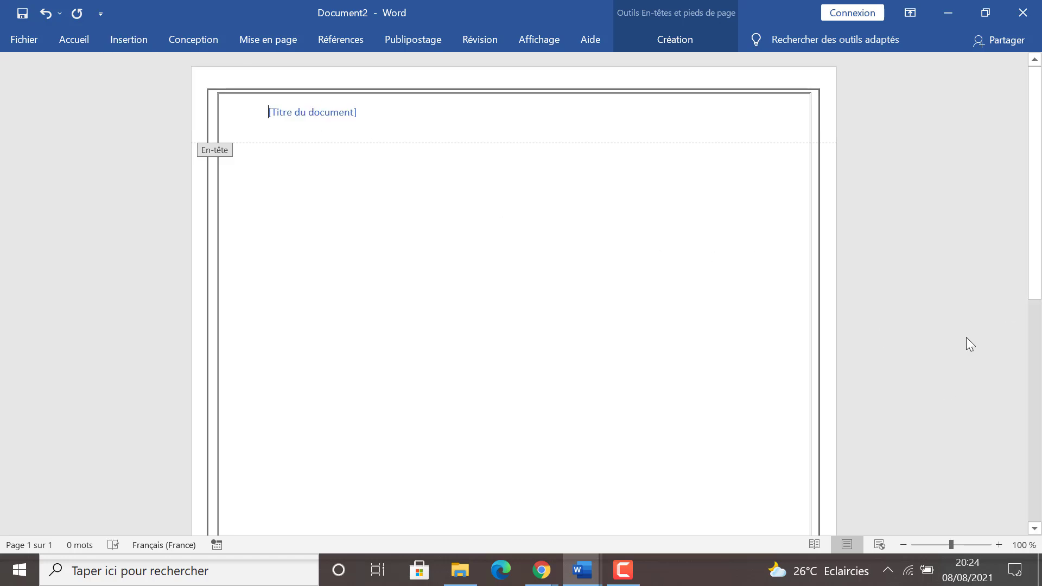
Enter "Chapitre 1 :le nom de chapitre 1" as the header's document title and return to the body text
{"action": "left_click", "coordinate": [324, 119]}
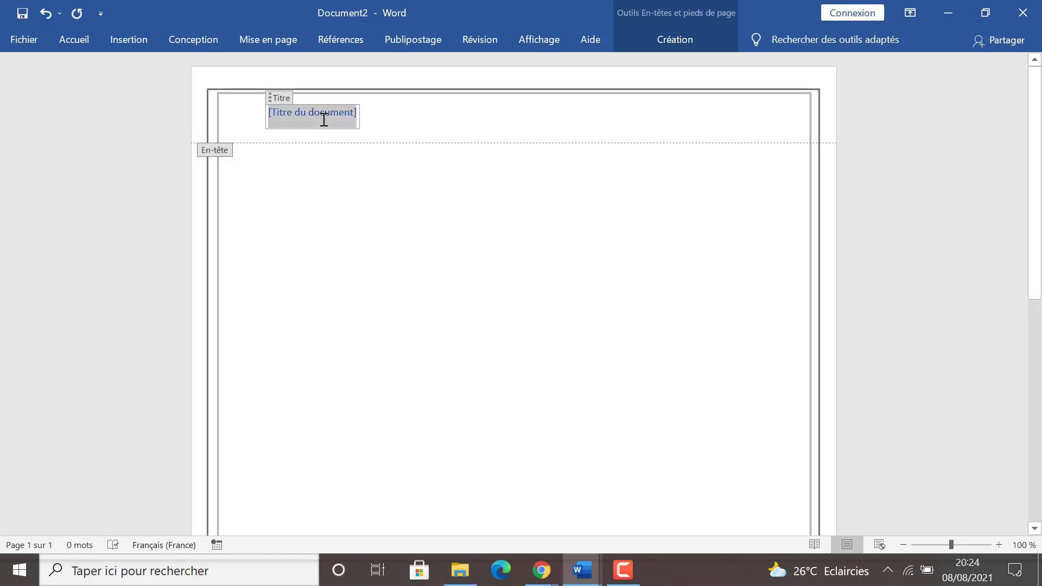
{"action": "type", "text": "chapit"}
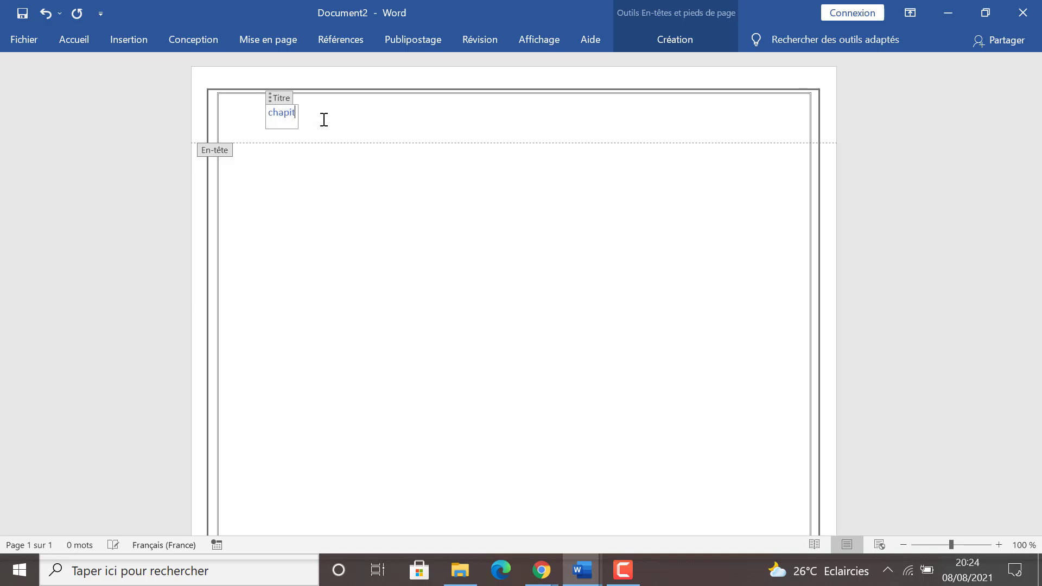
{"action": "type", "text": "re 1 :"}
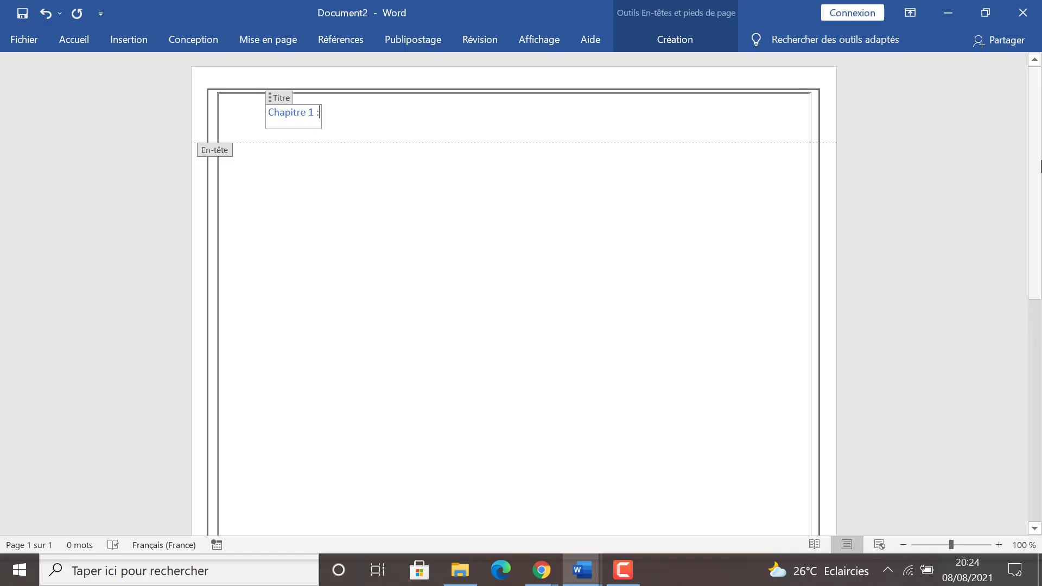
{"action": "scroll", "coordinate": [1040, 182], "scroll_direction": "down", "scroll_amount": 1}
{"action": "left_click_drag", "start_coordinate": [1040, 182], "coordinate": [1040, 162]}
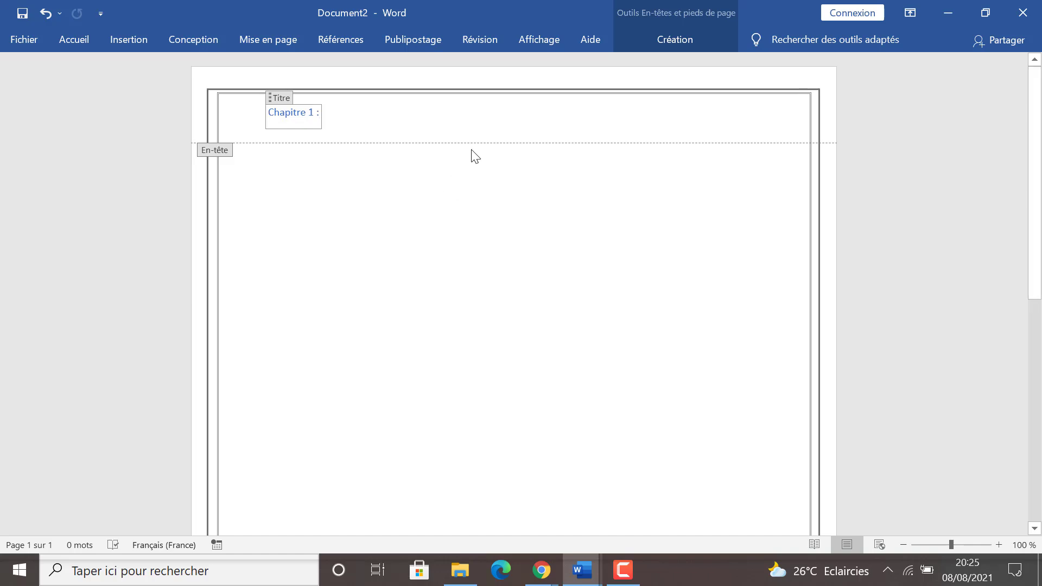
{"action": "type", "text": "le"}
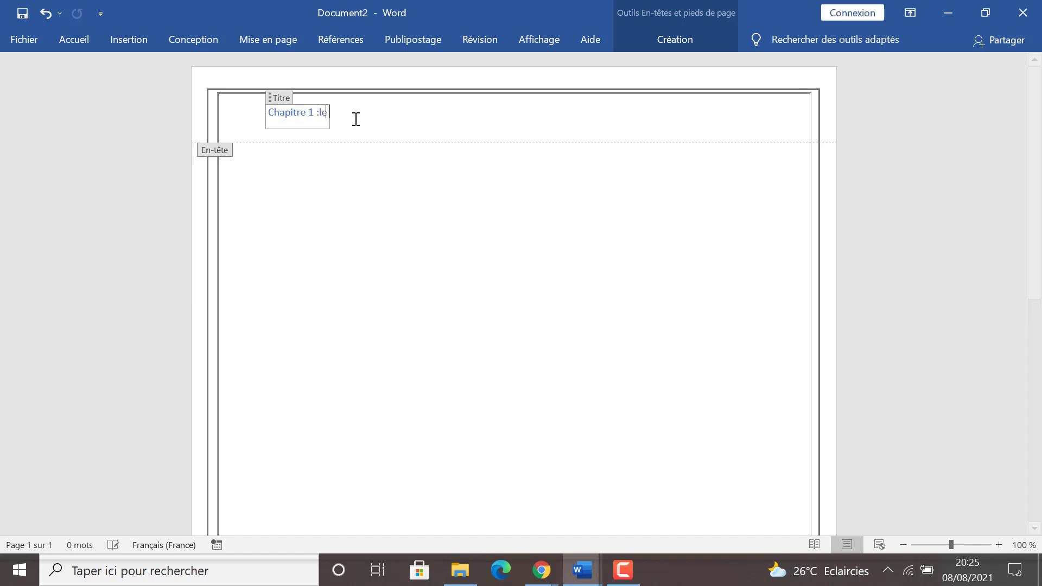
{"action": "type", "text": " nom de chapitre 1"}
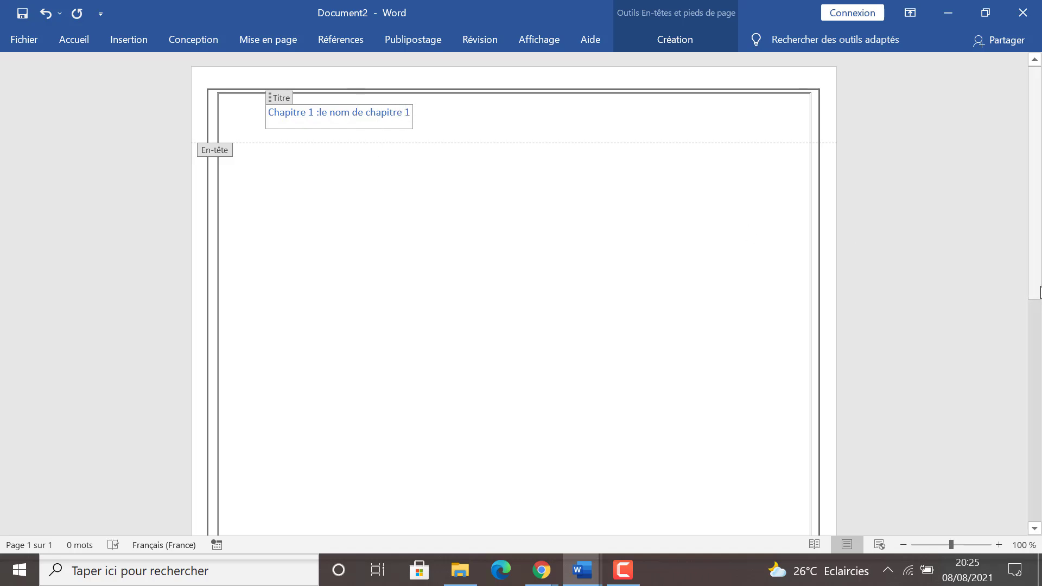
{"action": "scroll", "coordinate": [1038, 282], "scroll_direction": "down", "scroll_amount": 1}
{"action": "double_click", "coordinate": [669, 281]}
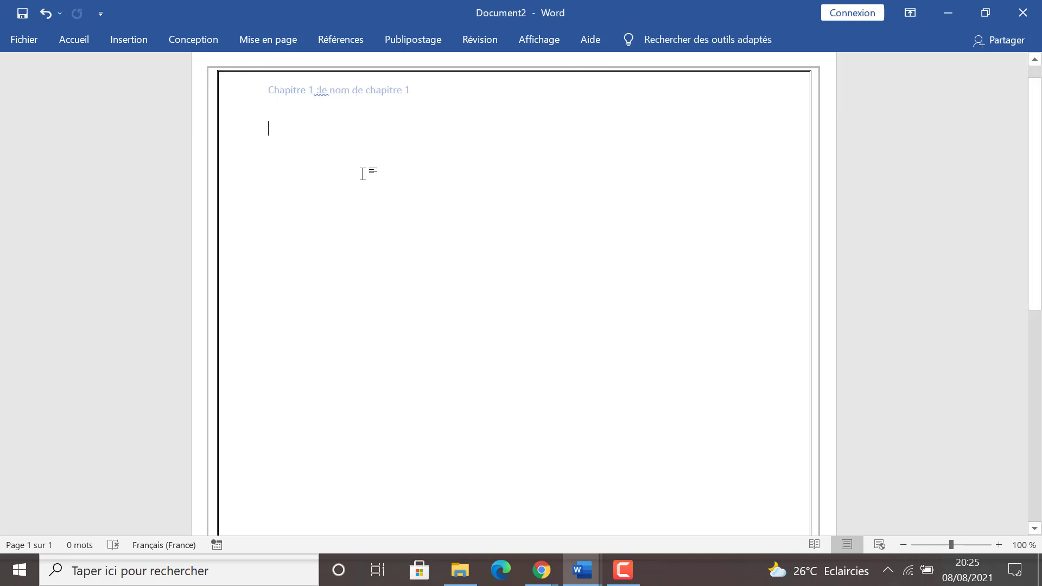
Add a blank page after the first page and check its header and border
{"action": "left_click_drag", "start_coordinate": [1034, 174], "coordinate": [1038, 81]}
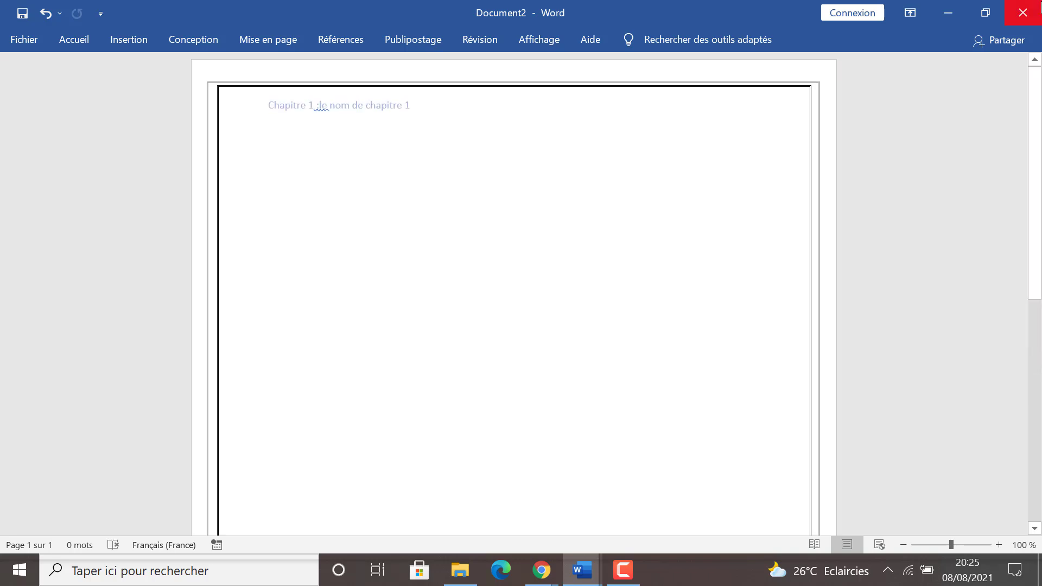
{"action": "left_click", "coordinate": [132, 38]}
{"action": "left_click", "coordinate": [28, 70]}
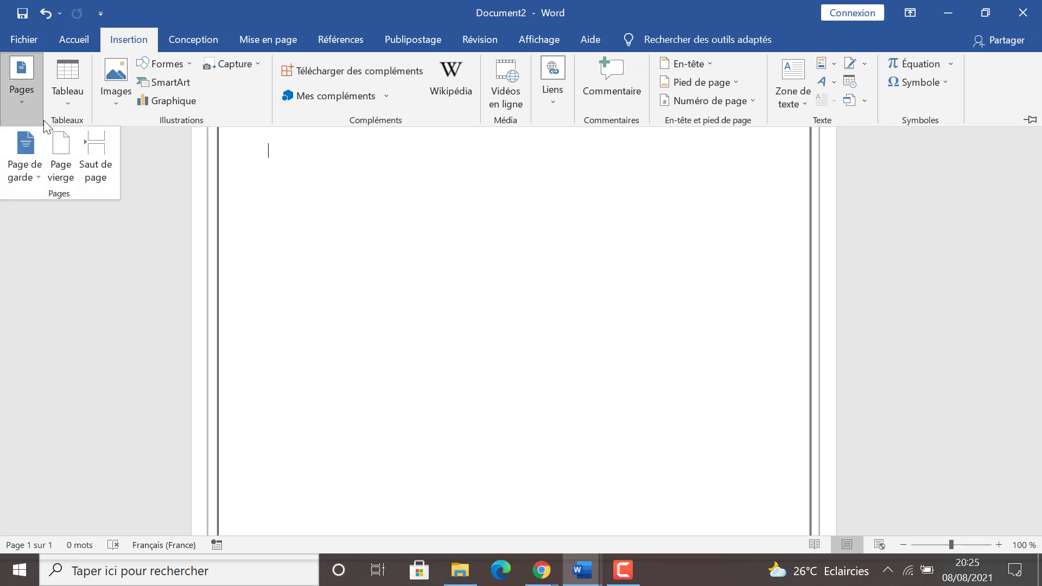
{"action": "left_click", "coordinate": [59, 157]}
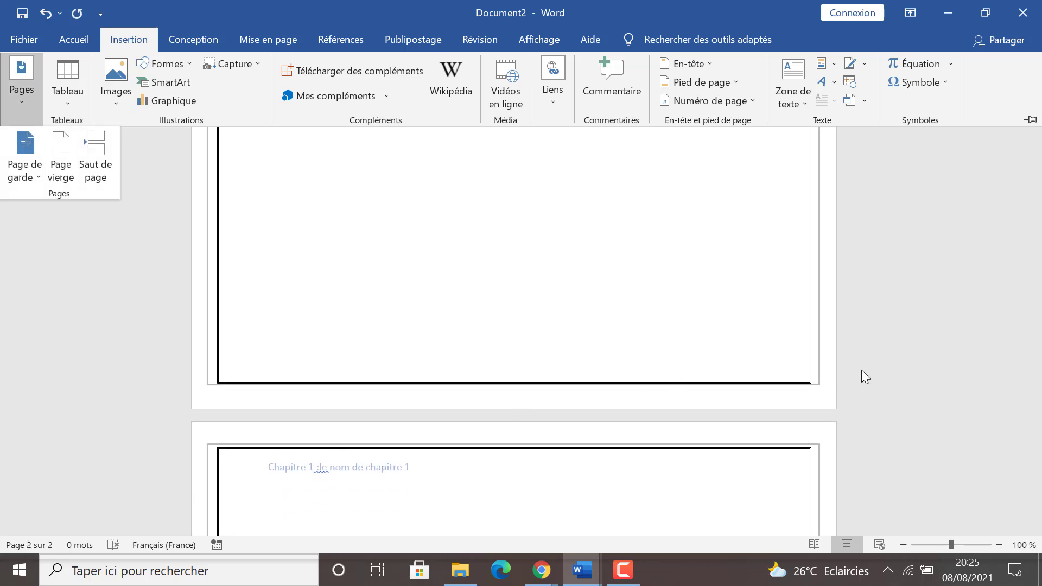
{"action": "left_click", "coordinate": [293, 494]}
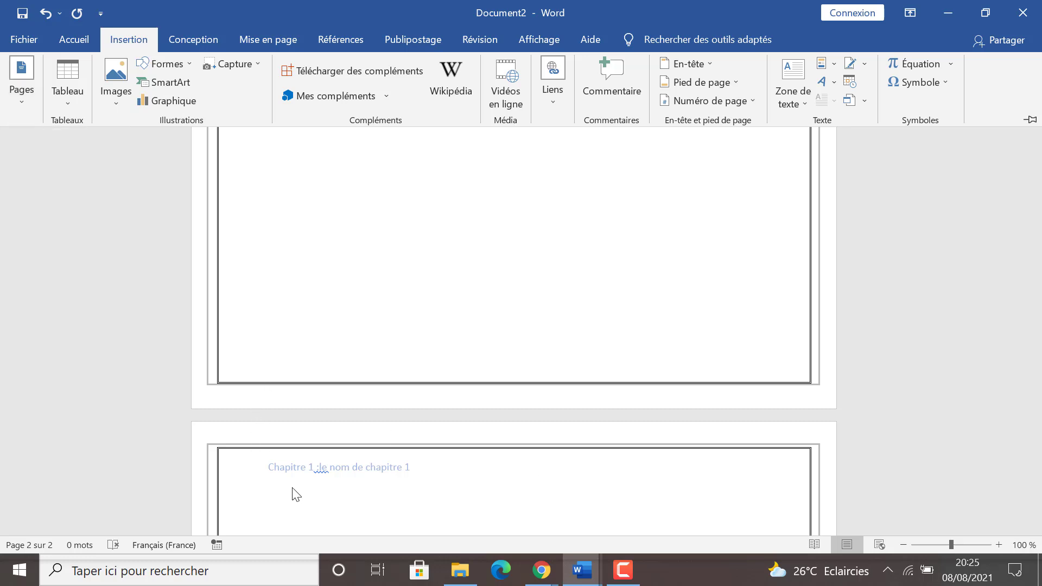
{"action": "key", "text": "ctrl+F1"}
{"action": "left_click_drag", "start_coordinate": [1035, 251], "coordinate": [1039, 154]}
{"action": "left_click_drag", "start_coordinate": [1034, 206], "coordinate": [1039, 174]}
{"action": "left_click", "coordinate": [634, 578]}
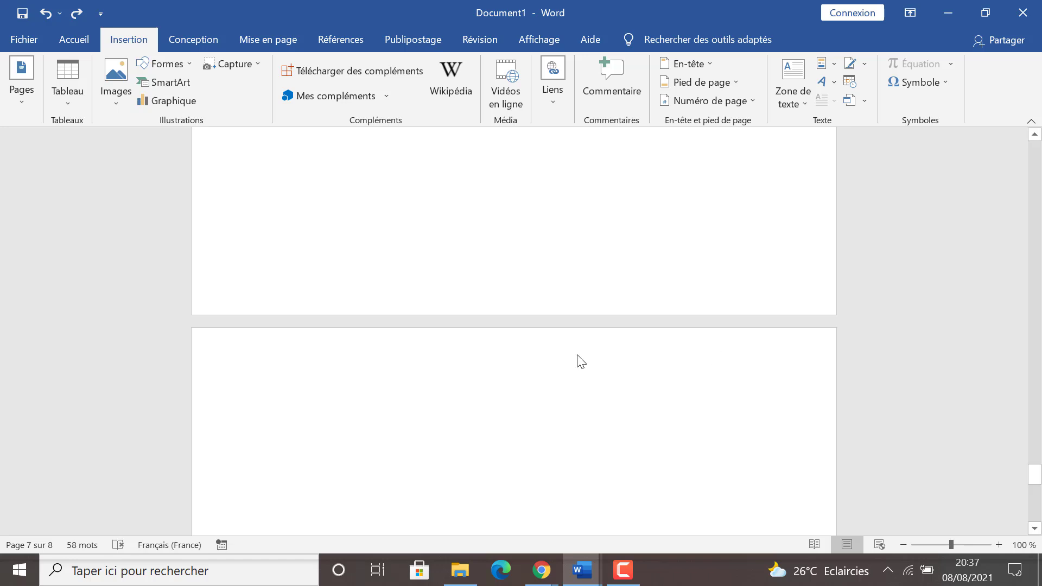
Create a new blank document
{"action": "left_click", "coordinate": [721, 215]}
{"action": "left_click_drag", "start_coordinate": [1034, 466], "coordinate": [1035, 537]}
{"action": "left_click", "coordinate": [21, 39]}
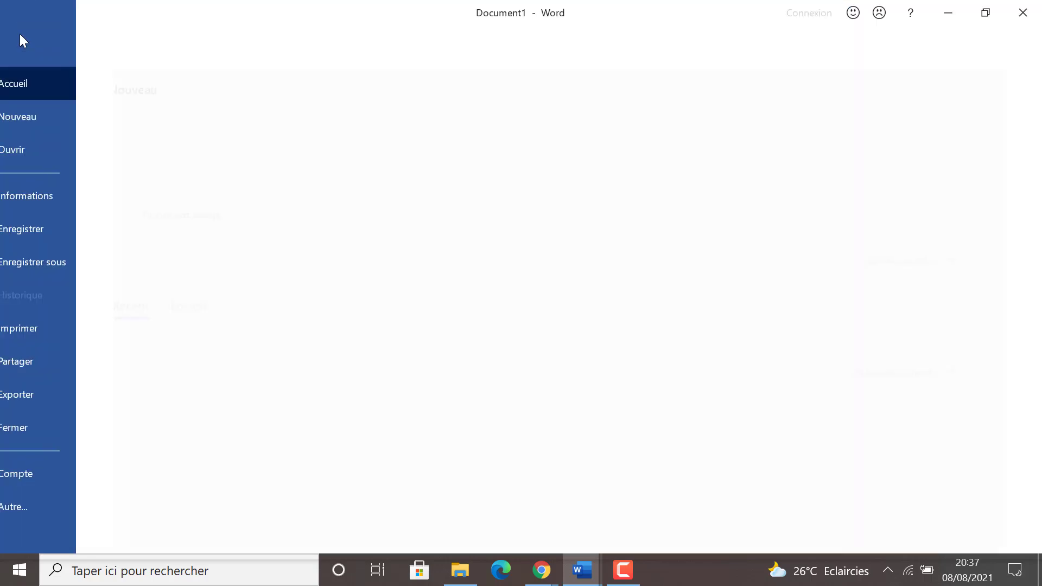
{"action": "left_click", "coordinate": [226, 144]}
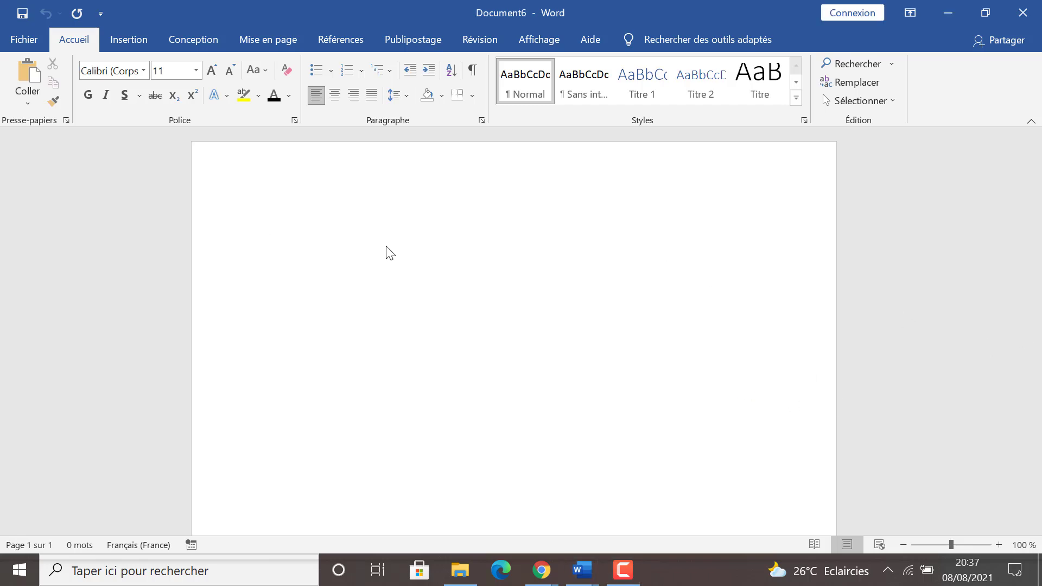
Insert the built-in Austin header into the blank document and return to the body text
{"action": "left_click", "coordinate": [123, 41]}
{"action": "left_click", "coordinate": [684, 64]}
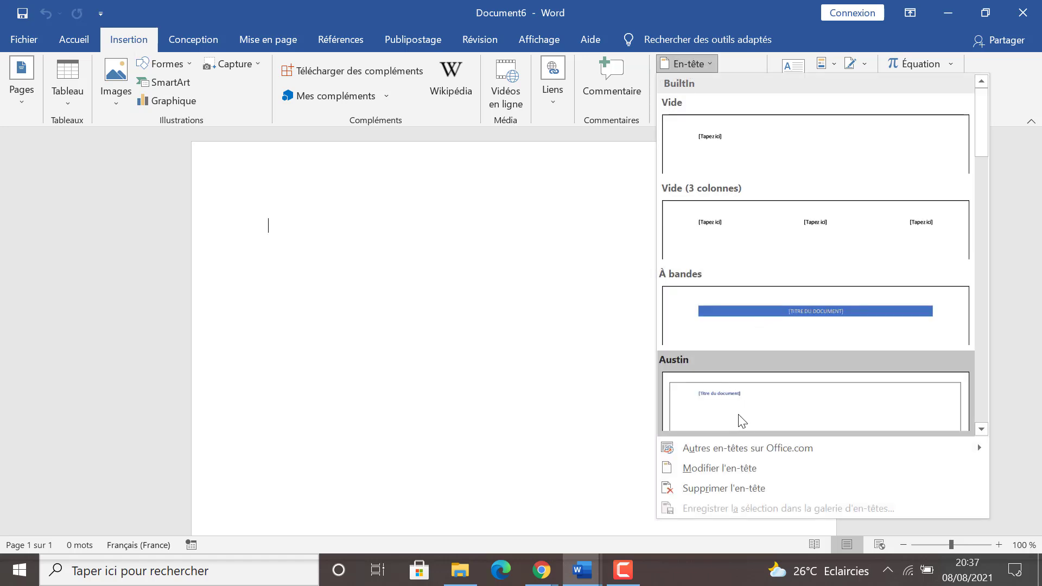
{"action": "left_click", "coordinate": [739, 419]}
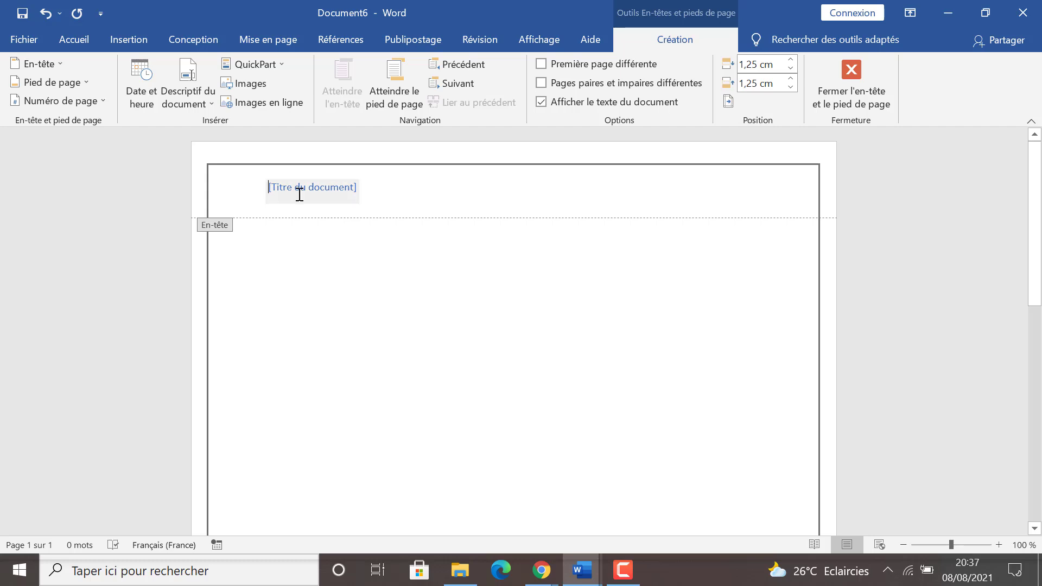
{"action": "double_click", "coordinate": [301, 344]}
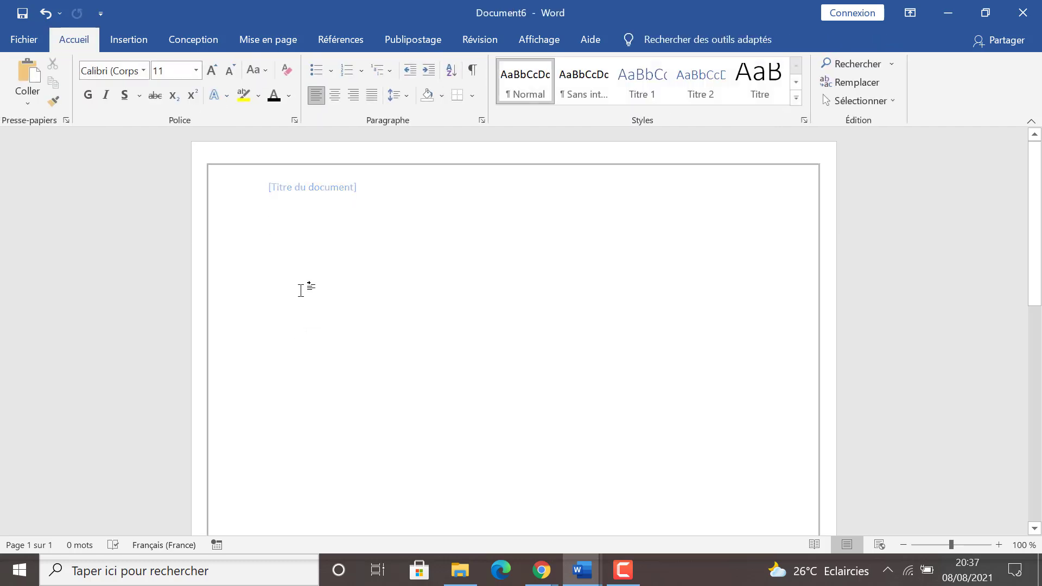
Insert a next-page section break ("Page suivante") at the start of the body text
{"action": "left_click", "coordinate": [271, 44]}
{"action": "left_click", "coordinate": [219, 60]}
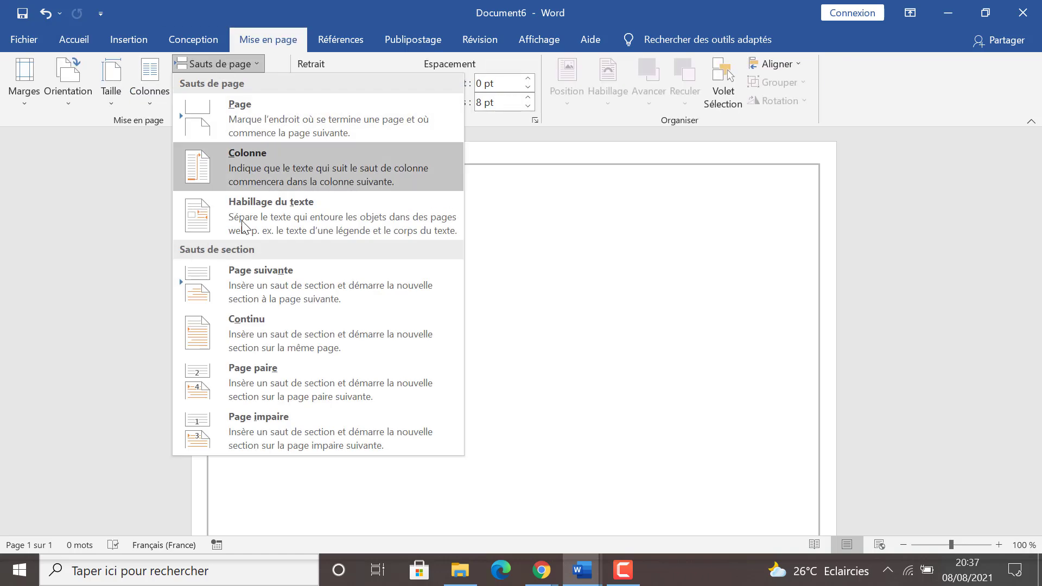
{"action": "left_click", "coordinate": [255, 281]}
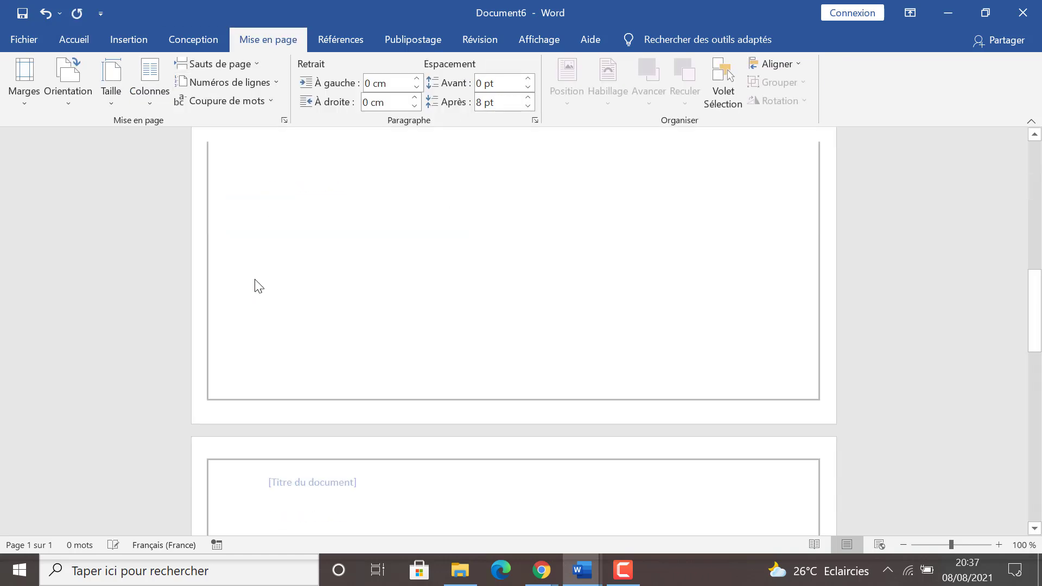
Unlink the Section 2 header from the previous section, check the Section 1 header and return to the body text
{"action": "double_click", "coordinate": [312, 477]}
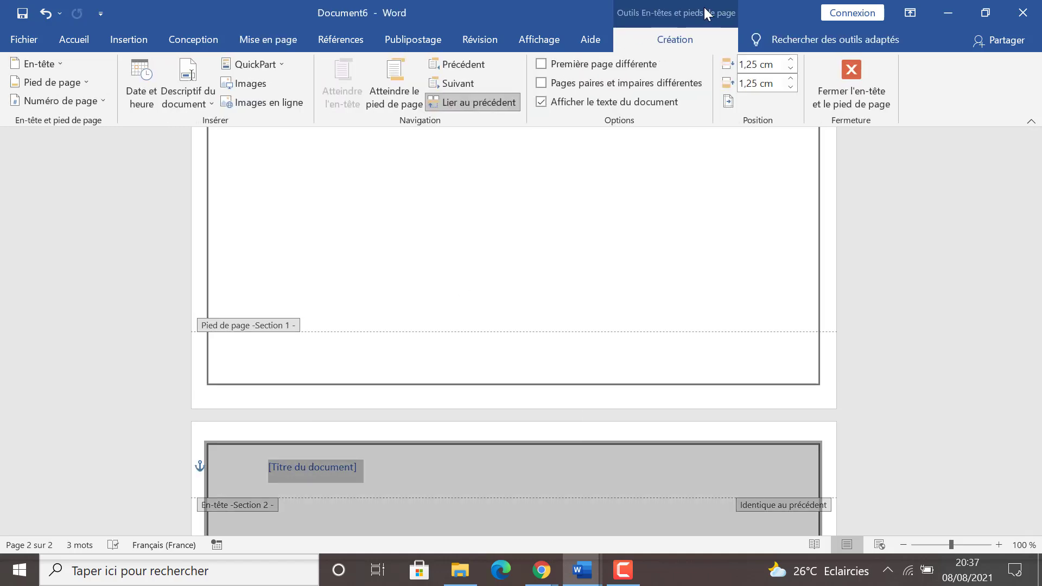
{"action": "left_click", "coordinate": [468, 99]}
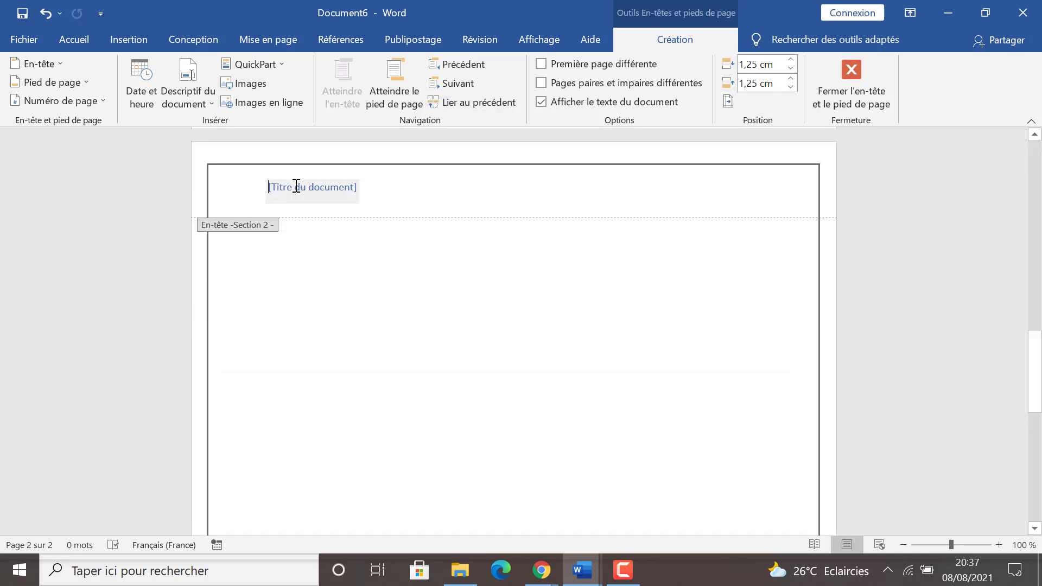
{"action": "left_click", "coordinate": [1036, 329]}
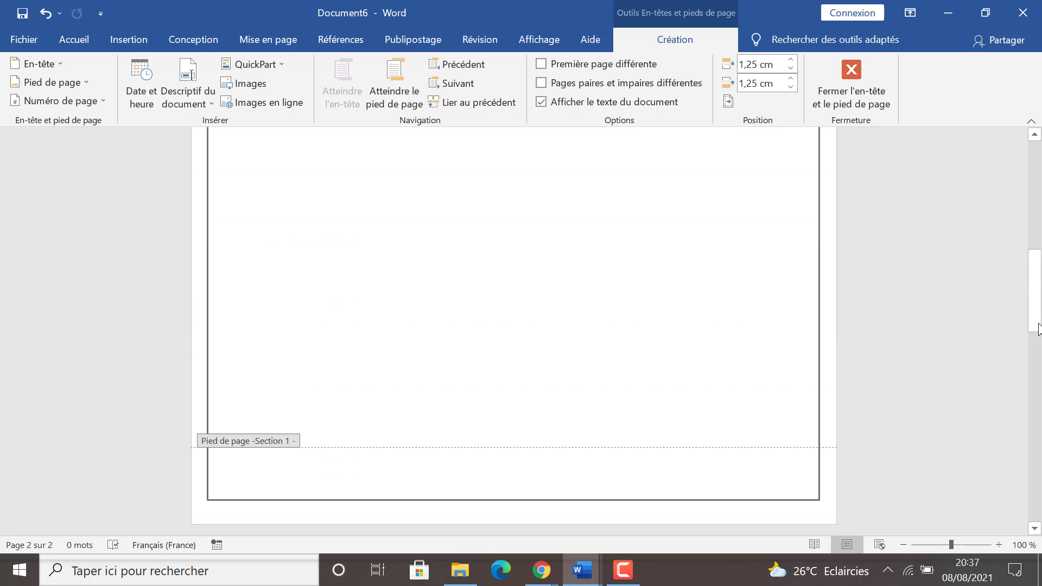
{"action": "left_click_drag", "start_coordinate": [1038, 330], "coordinate": [1037, 157]}
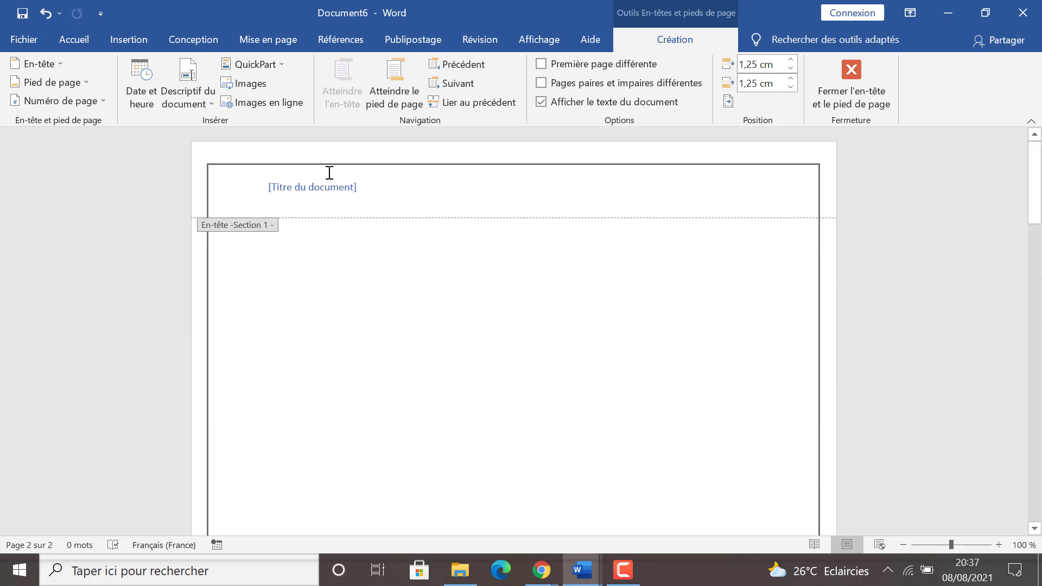
{"action": "left_click", "coordinate": [311, 186]}
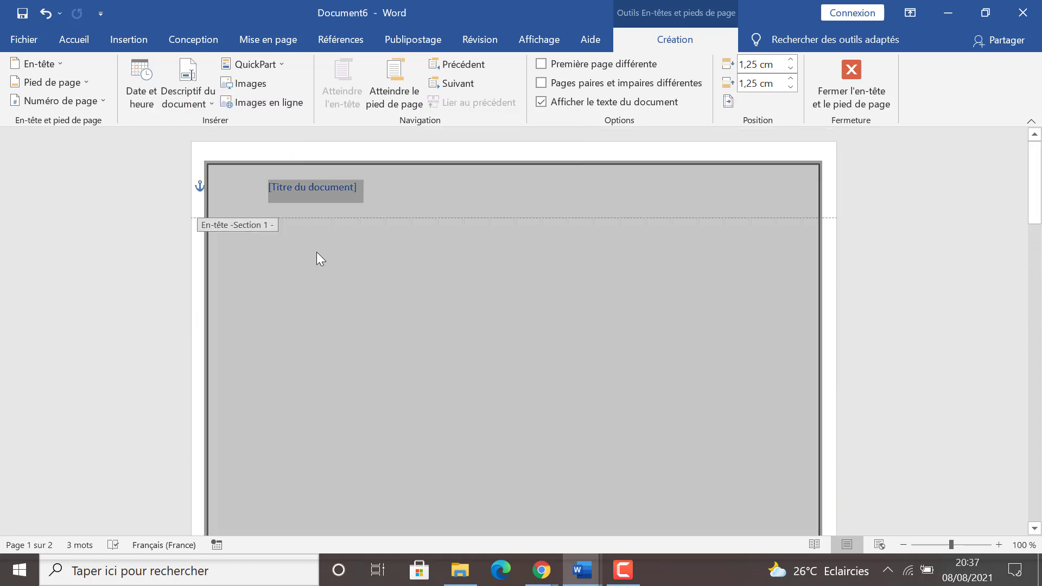
{"action": "double_click", "coordinate": [317, 253]}
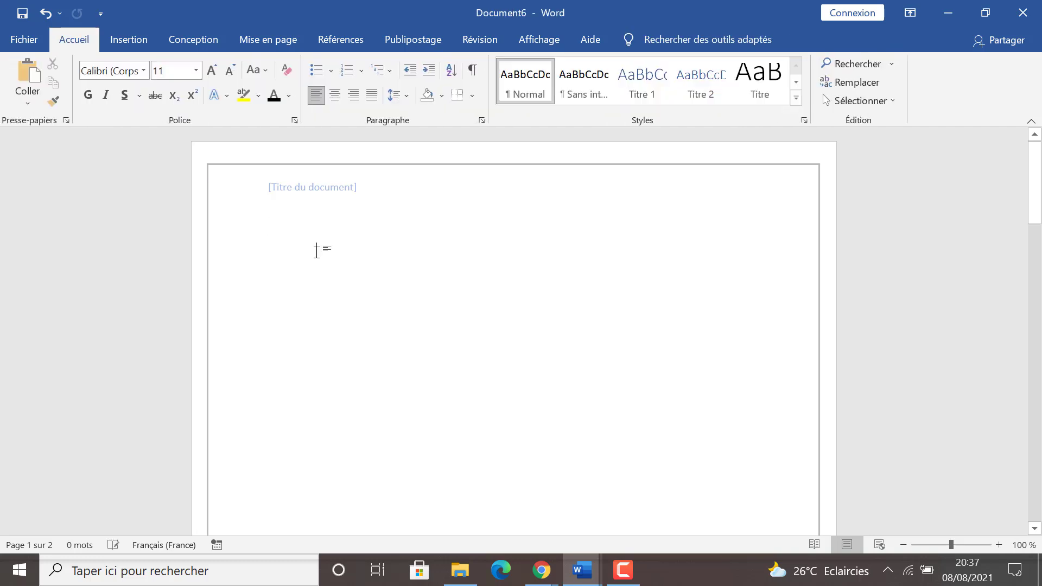
Review the page setup's margins, paper and layout settings, keeping them applied to "À cette section"
{"action": "double_click", "coordinate": [299, 177]}
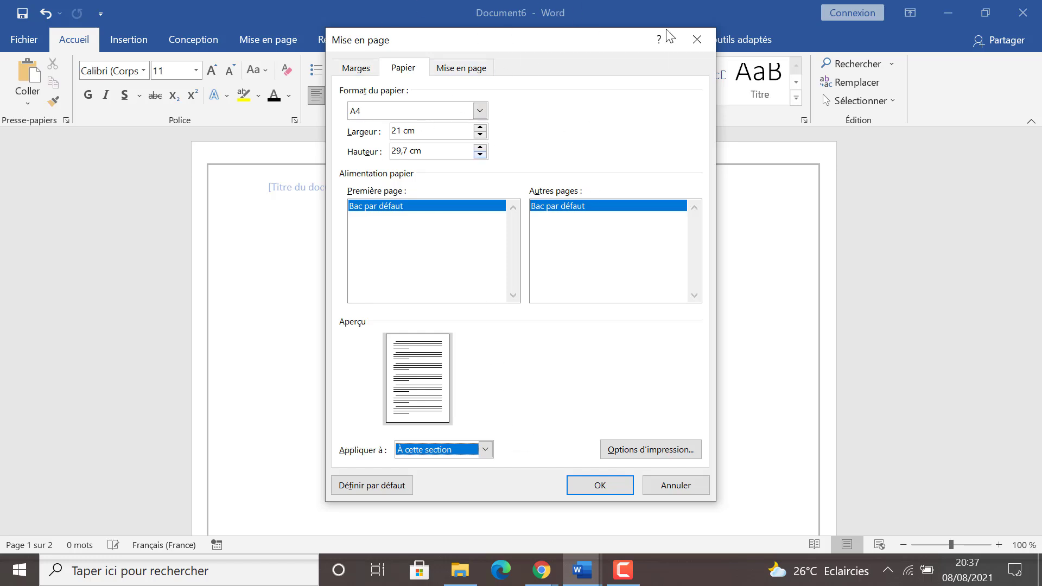
{"action": "left_click", "coordinate": [350, 68]}
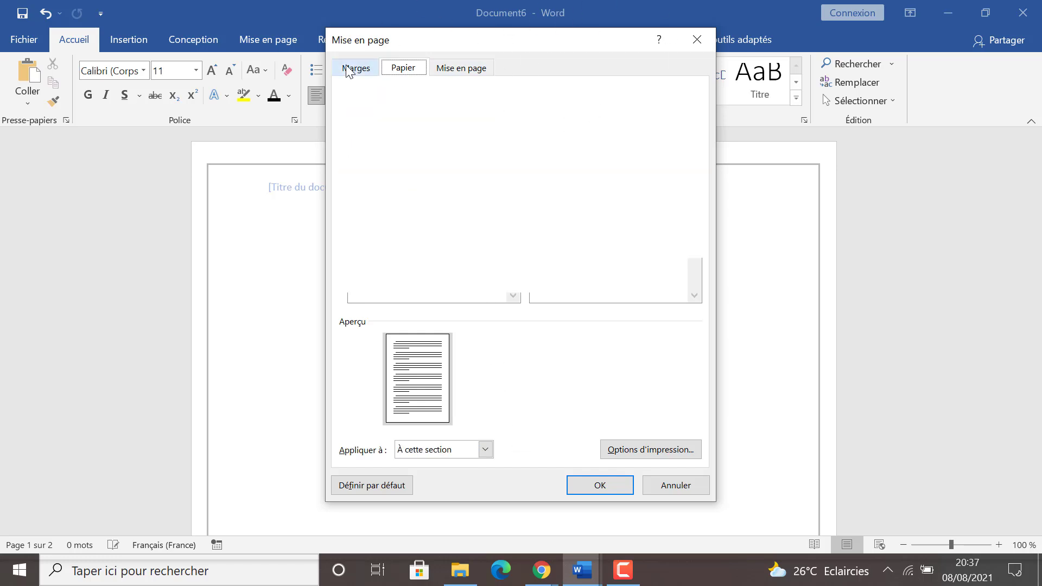
{"action": "left_click", "coordinate": [484, 449]}
{"action": "left_click", "coordinate": [454, 465]}
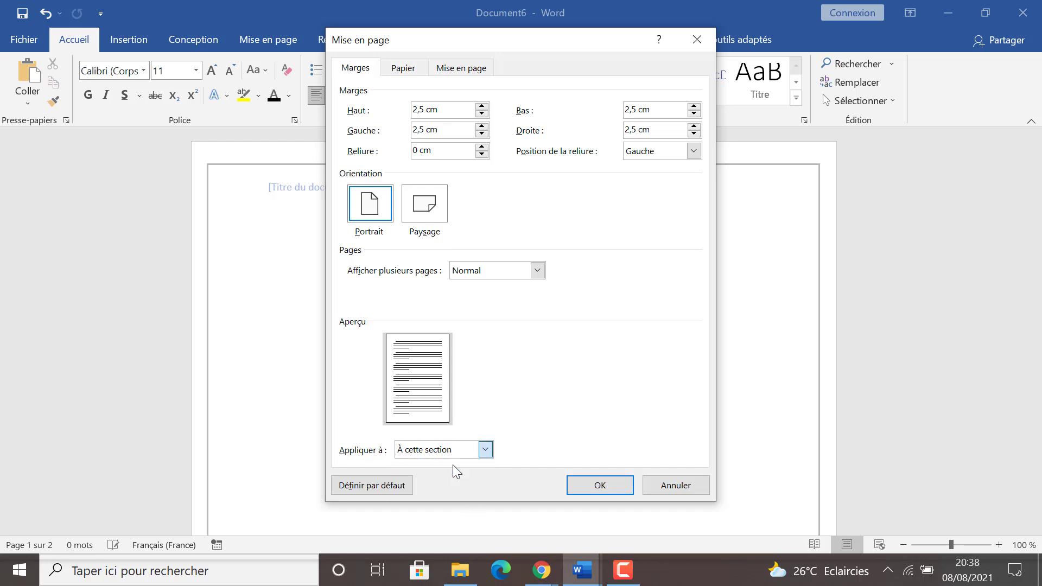
{"action": "left_click", "coordinate": [399, 69]}
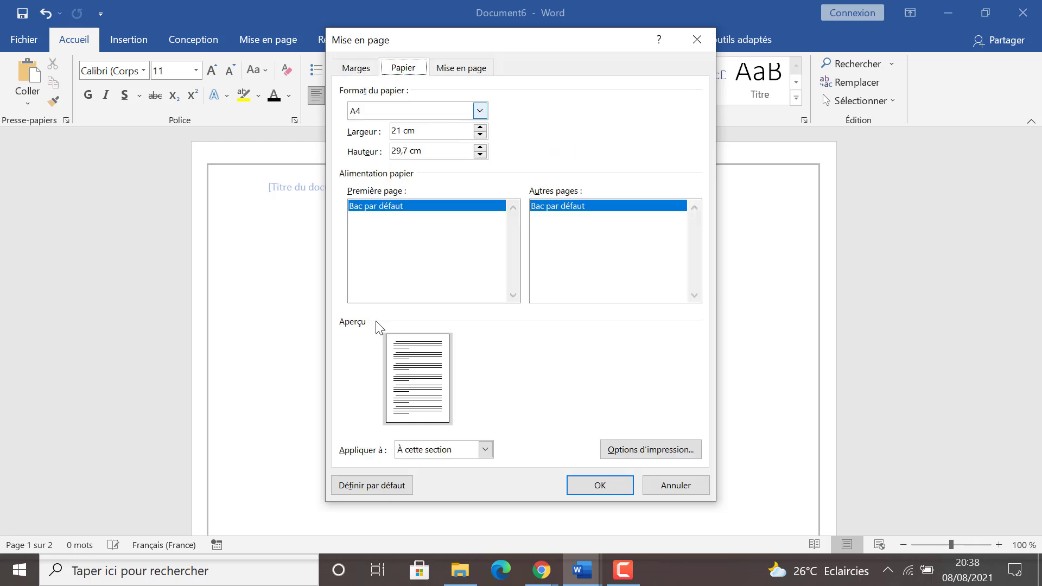
{"action": "left_click", "coordinate": [472, 68]}
{"action": "left_click", "coordinate": [599, 485]}
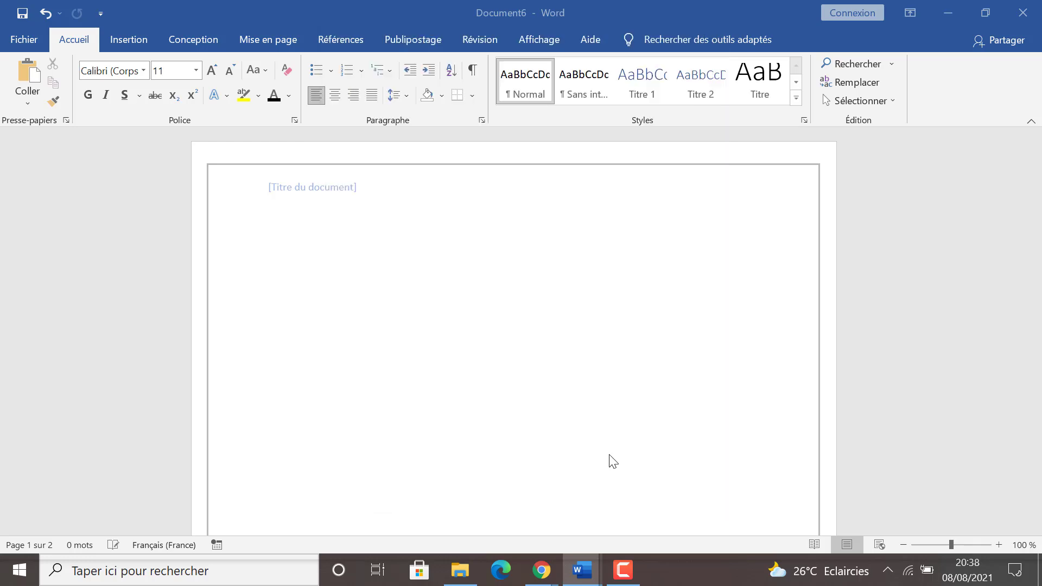
{"action": "left_click_drag", "start_coordinate": [1034, 217], "coordinate": [1034, 357]}
{"action": "double_click", "coordinate": [592, 260]}
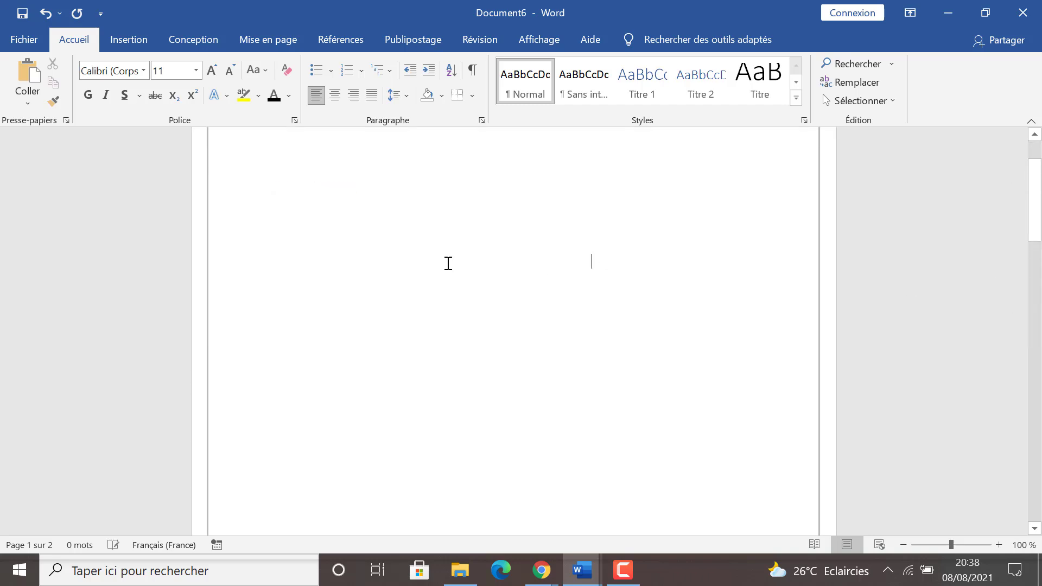
{"action": "left_click_drag", "start_coordinate": [1041, 247], "coordinate": [1040, 348]}
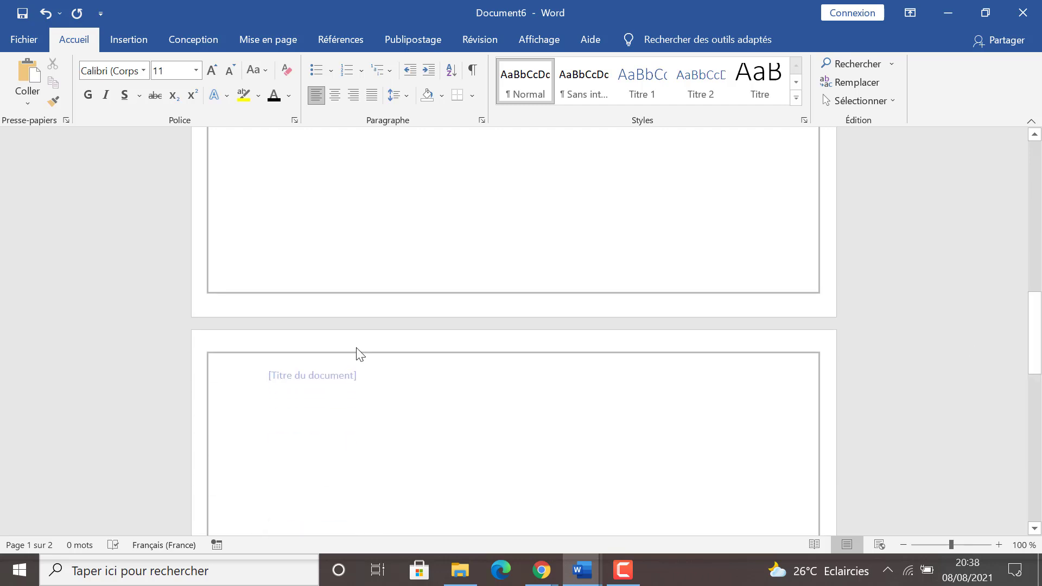
Reopen header and footer editing and enter a document title starting with "CHAPITRE" in the Section 1 header
{"action": "double_click", "coordinate": [326, 300]}
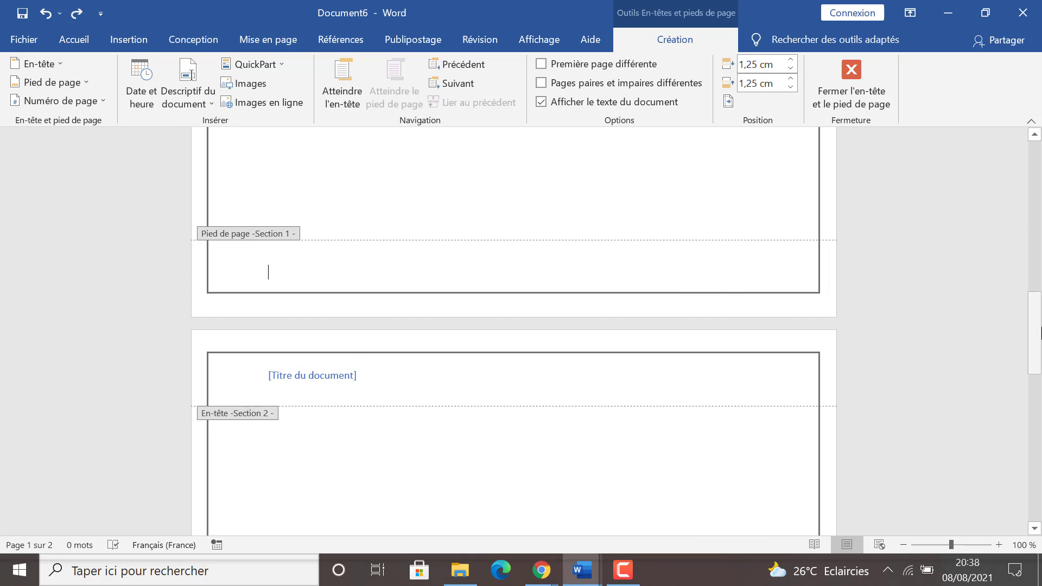
{"action": "left_click_drag", "start_coordinate": [1040, 334], "coordinate": [1040, 179]}
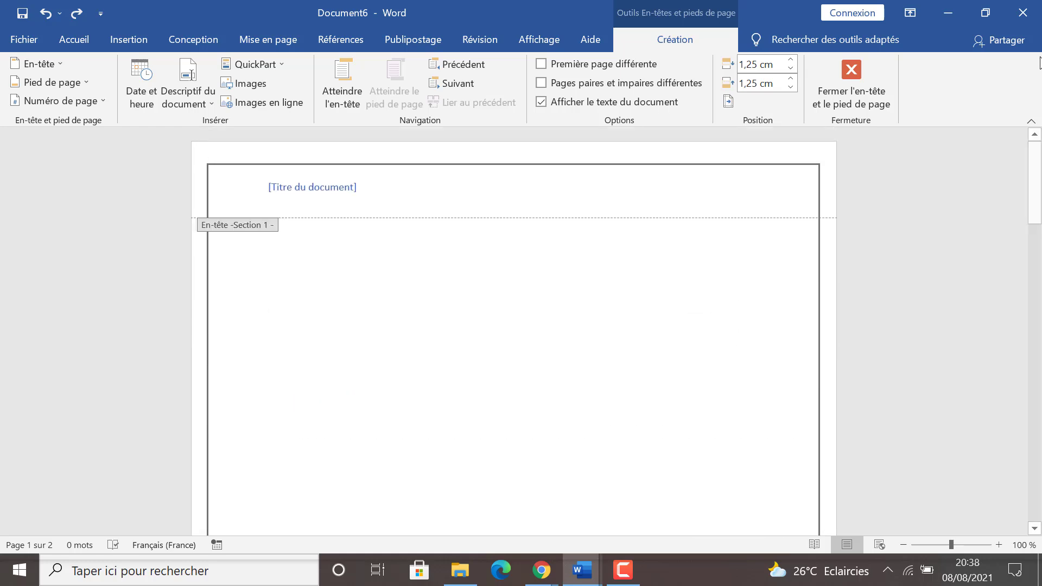
{"action": "left_click", "coordinate": [310, 193]}
{"action": "type", "text": "CH"}
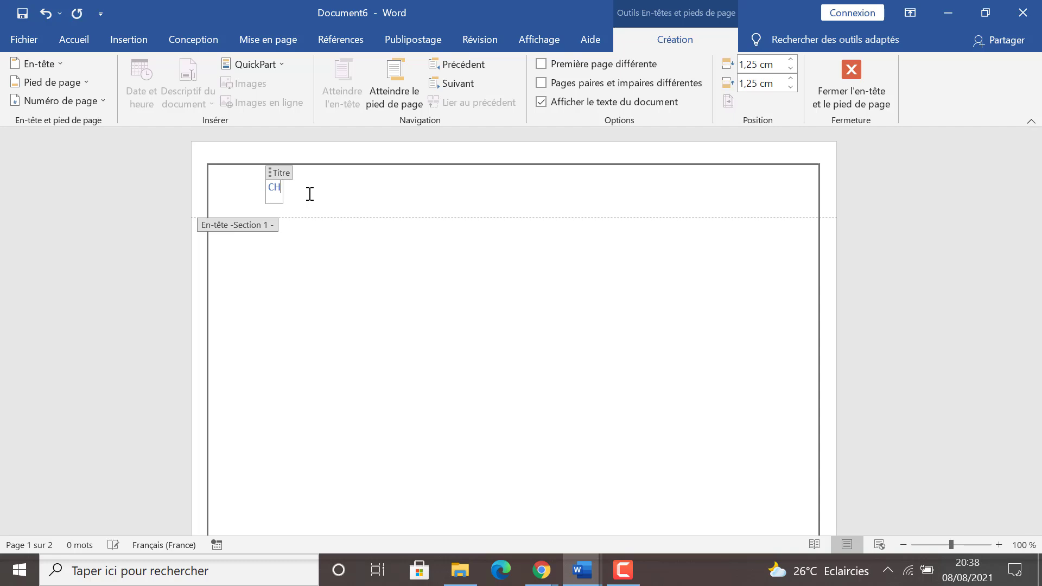
{"action": "type", "text": "APITRE 1"}
Enter "CHAPITRE 2" as the document title in the Section 2 header and return to the body text
{"action": "left_click_drag", "start_coordinate": [1039, 187], "coordinate": [1034, 320]}
{"action": "left_click", "coordinate": [319, 410]}
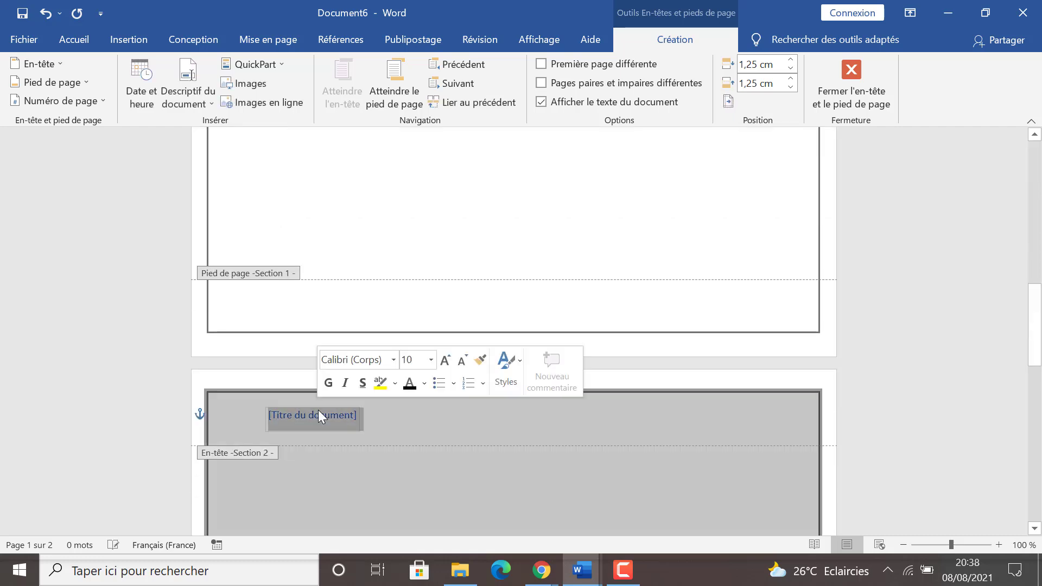
{"action": "type", "text": "CH"}
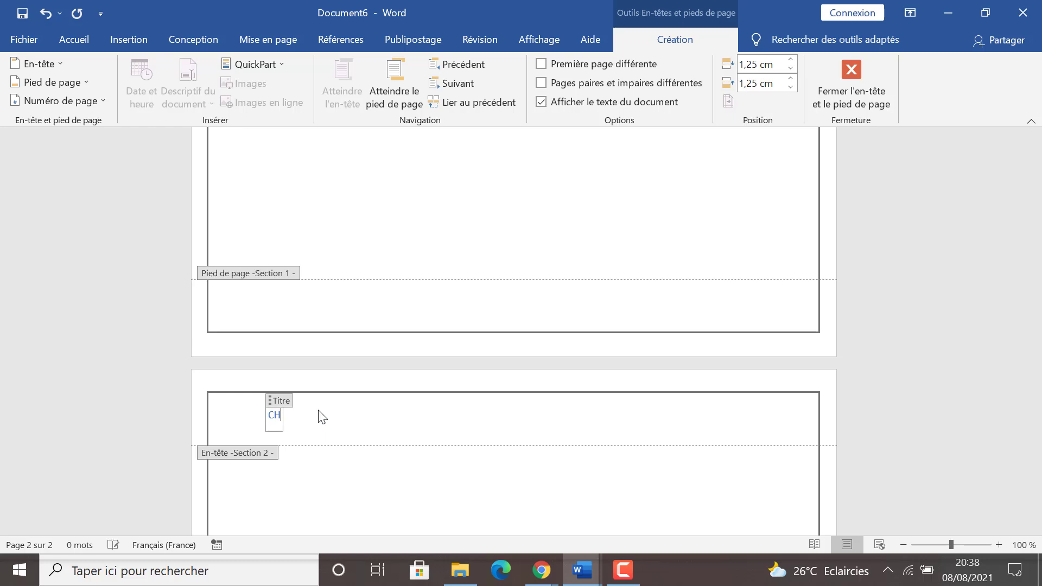
{"action": "type", "text": "APITRE 2"}
{"action": "double_click", "coordinate": [430, 530]}
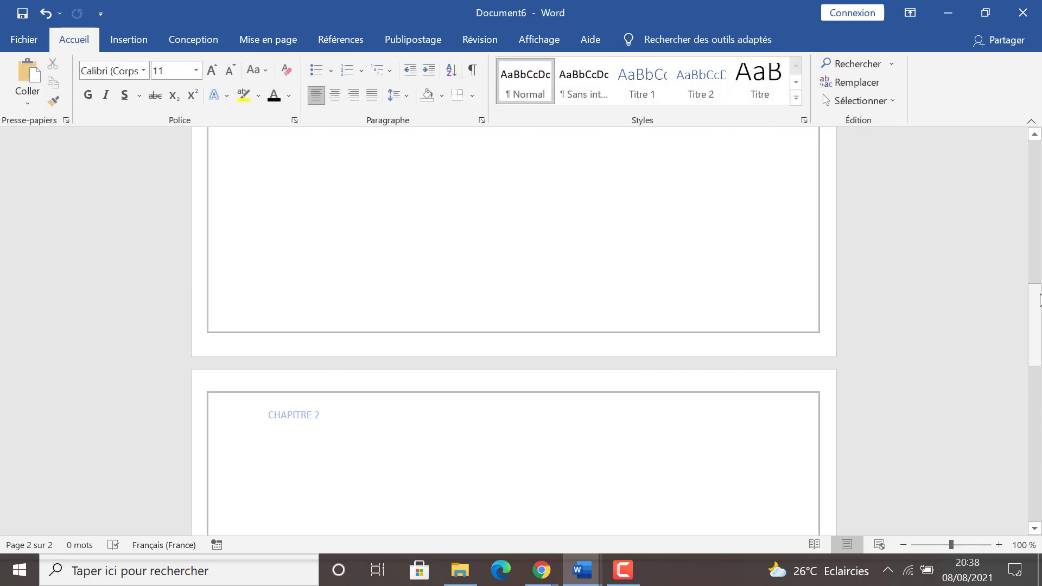
{"action": "left_click_drag", "start_coordinate": [1039, 300], "coordinate": [1036, 196]}
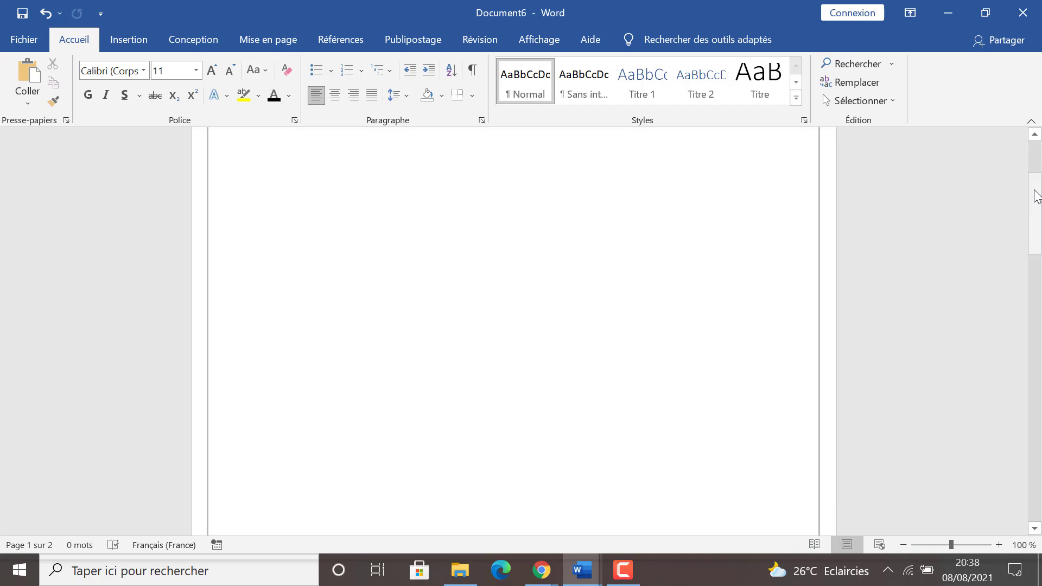